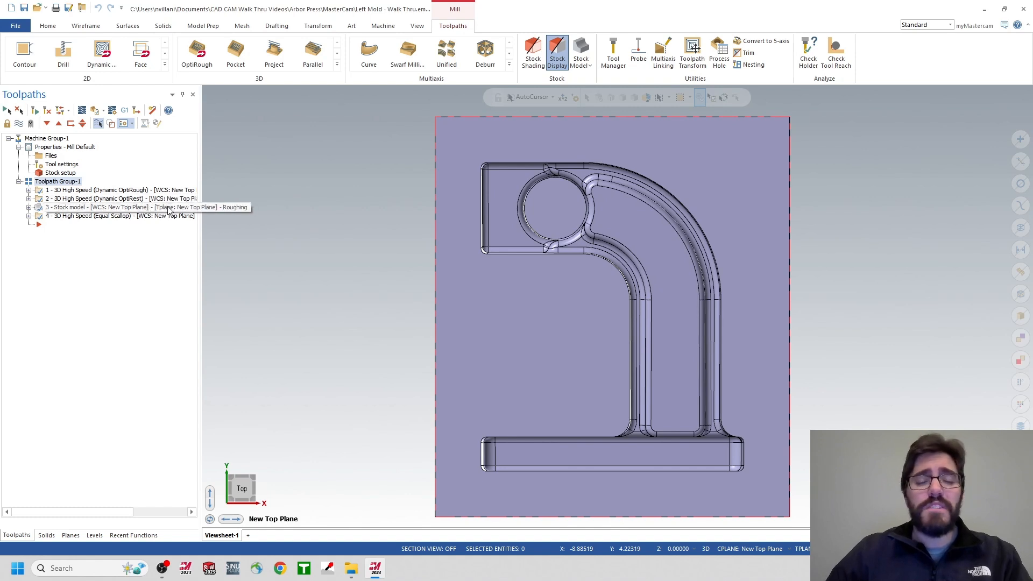
# Step: Examine the existing Dynamic OptiRough, Dynamic OptiRest, stock model and Equal Scallop operations one by one on the mold
pyautogui.rightClick(292, 232)
pyautogui.click(318, 325)
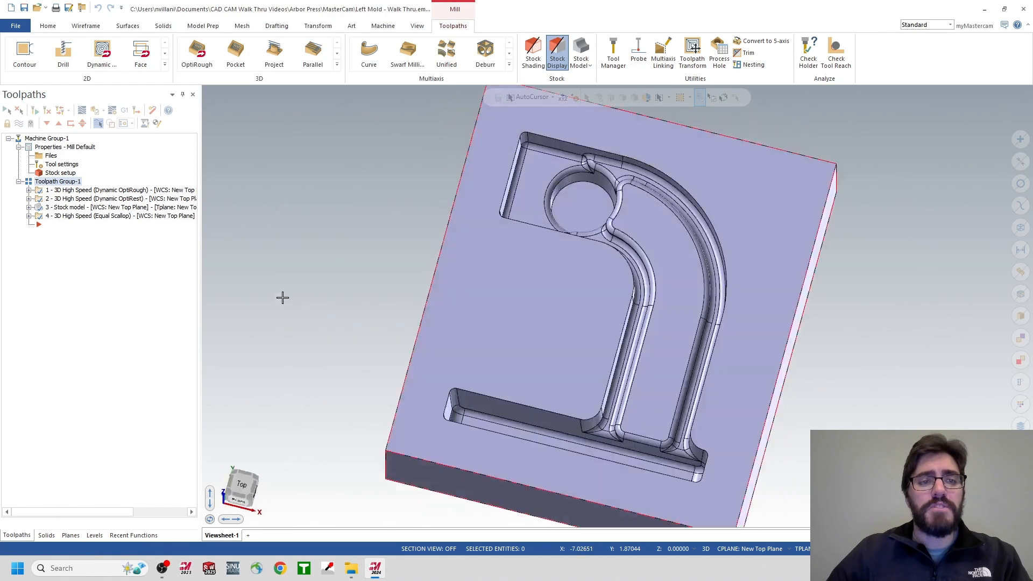
pyautogui.click(136, 191)
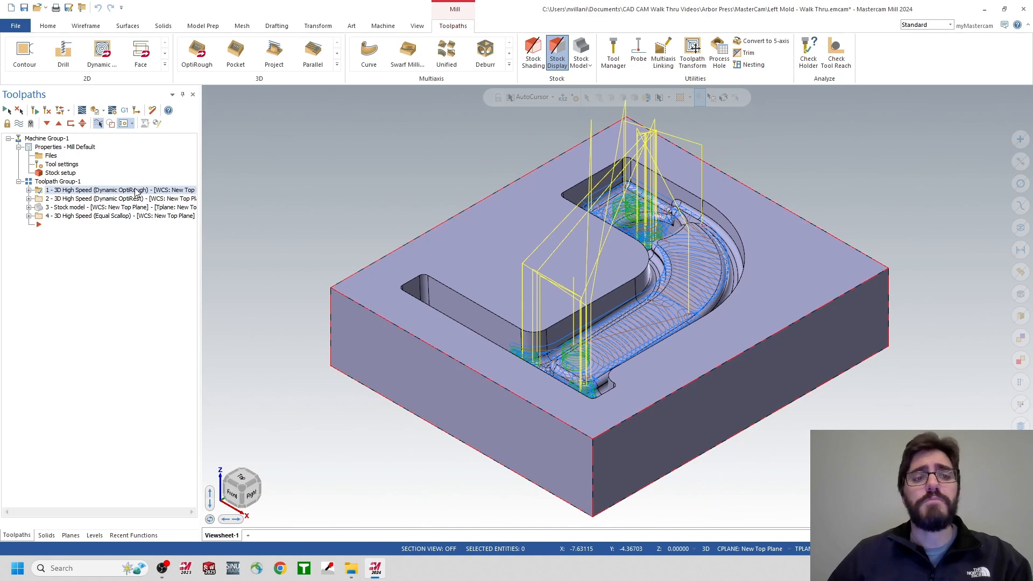
pyautogui.click(137, 199)
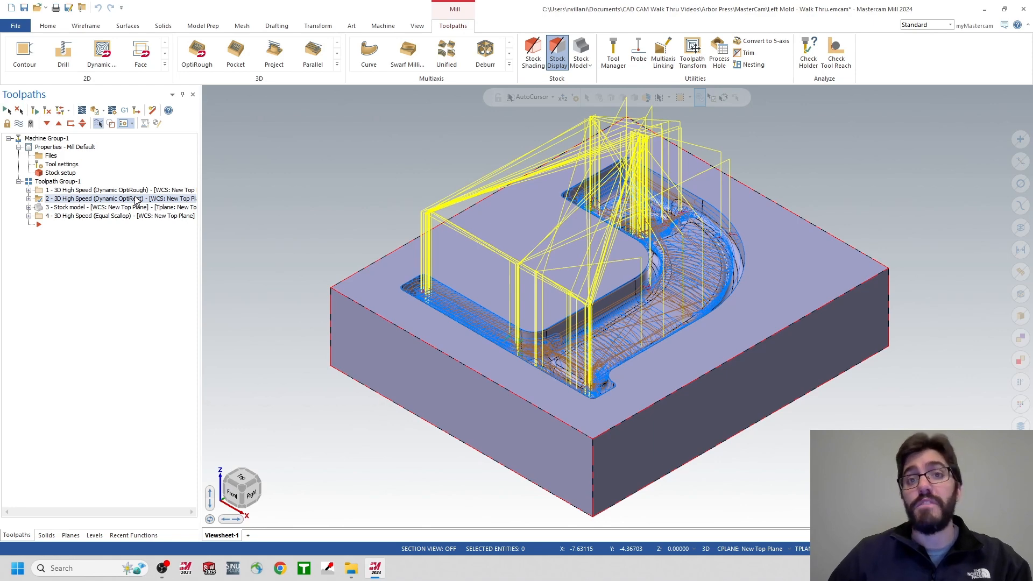
pyautogui.click(137, 209)
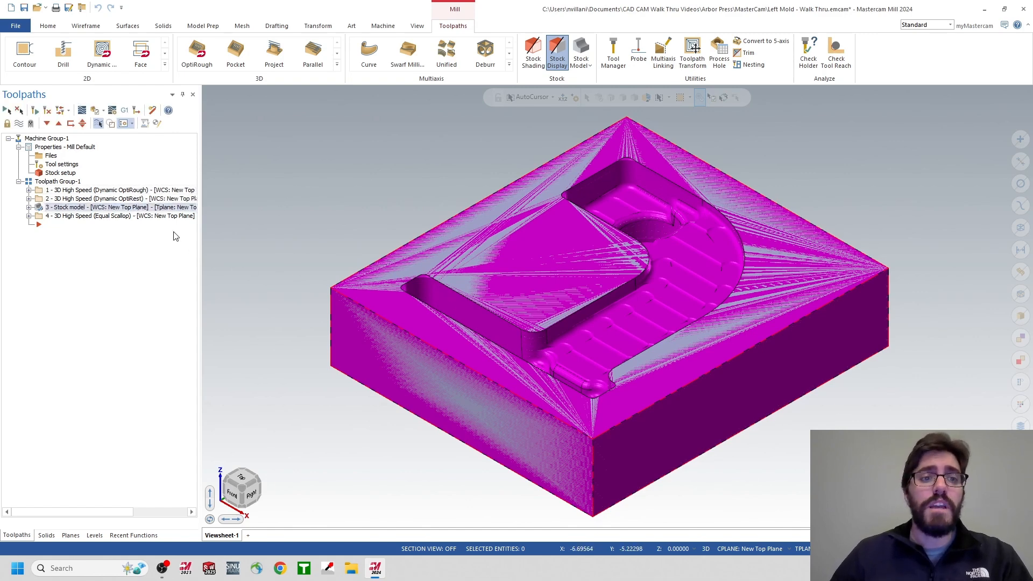
pyautogui.click(161, 217)
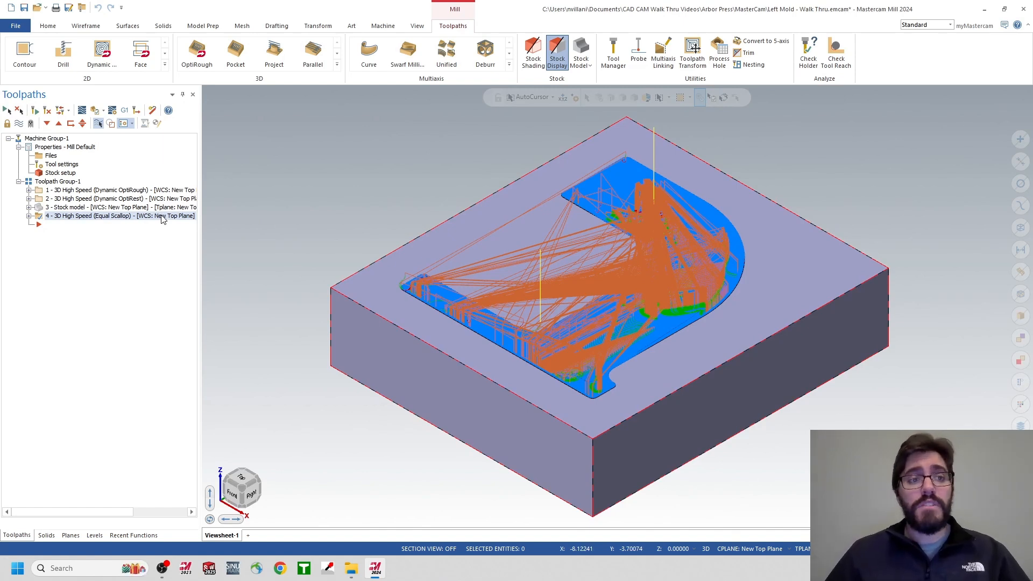
# Step: Delete all four existing operations from Toolpath Group-1
pyautogui.keyDown('shift'); pyautogui.click(106, 191); pyautogui.keyUp('shift')
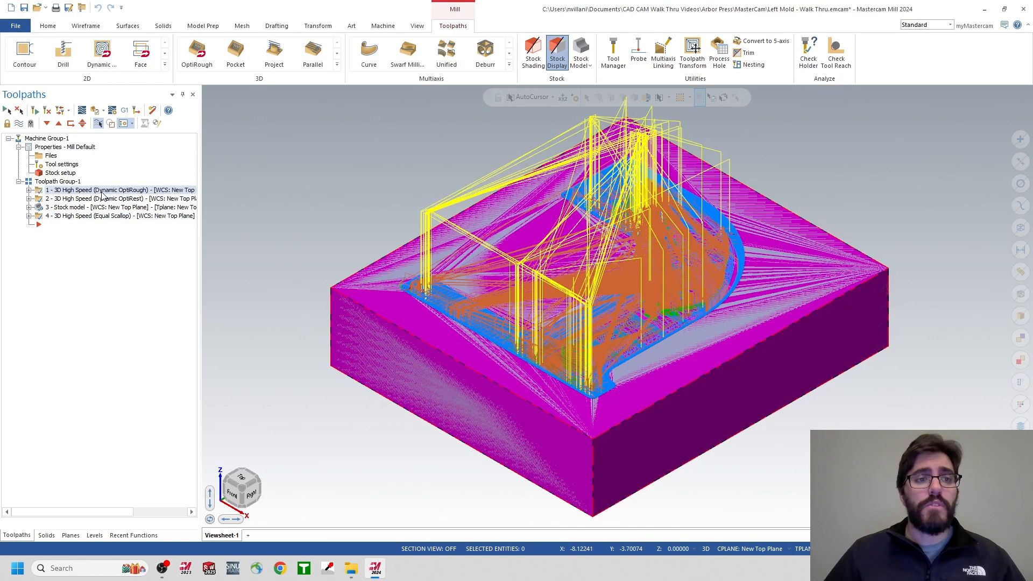
pyautogui.rightClick(105, 195)
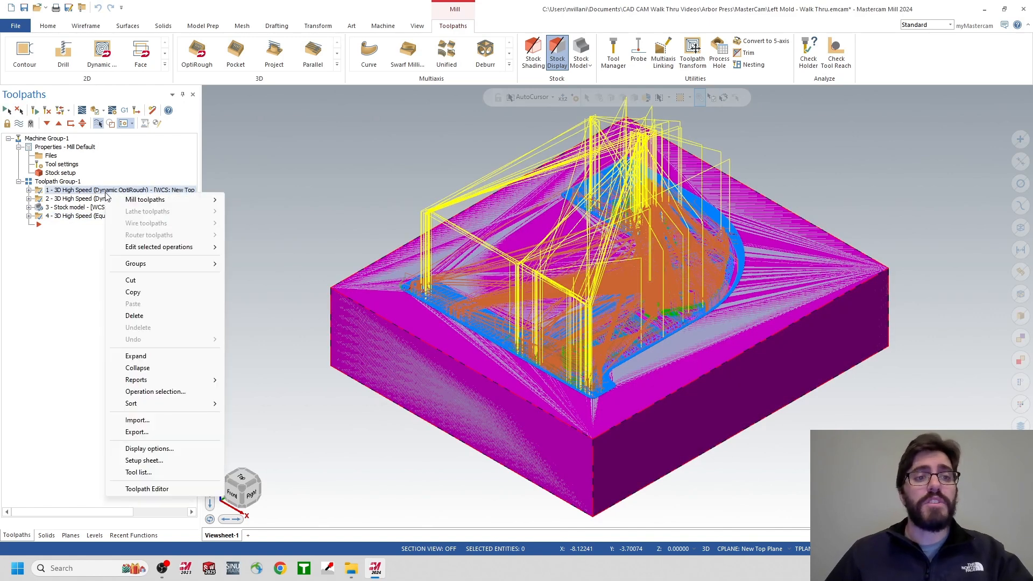
pyautogui.click(142, 316)
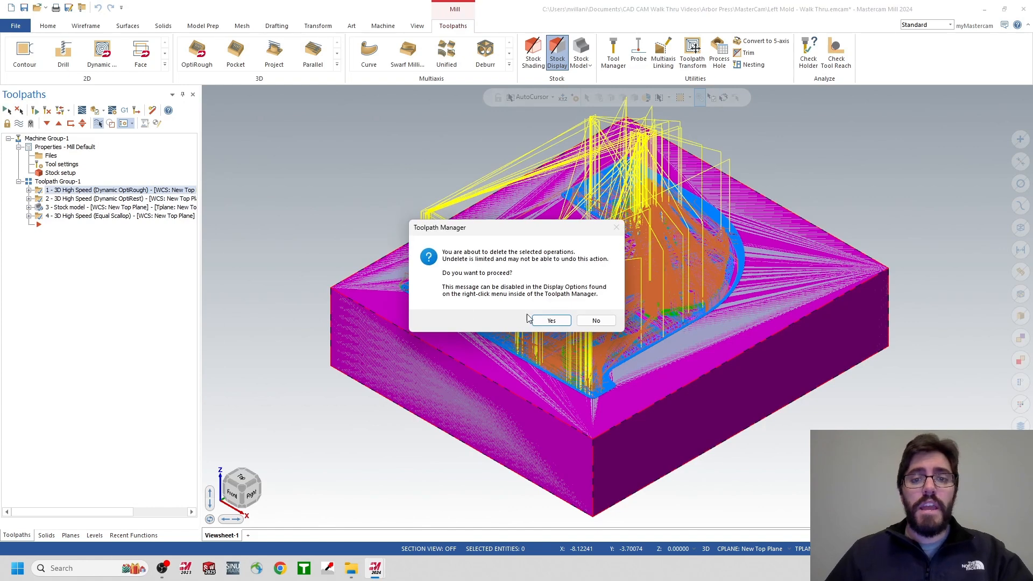
pyautogui.click(552, 321)
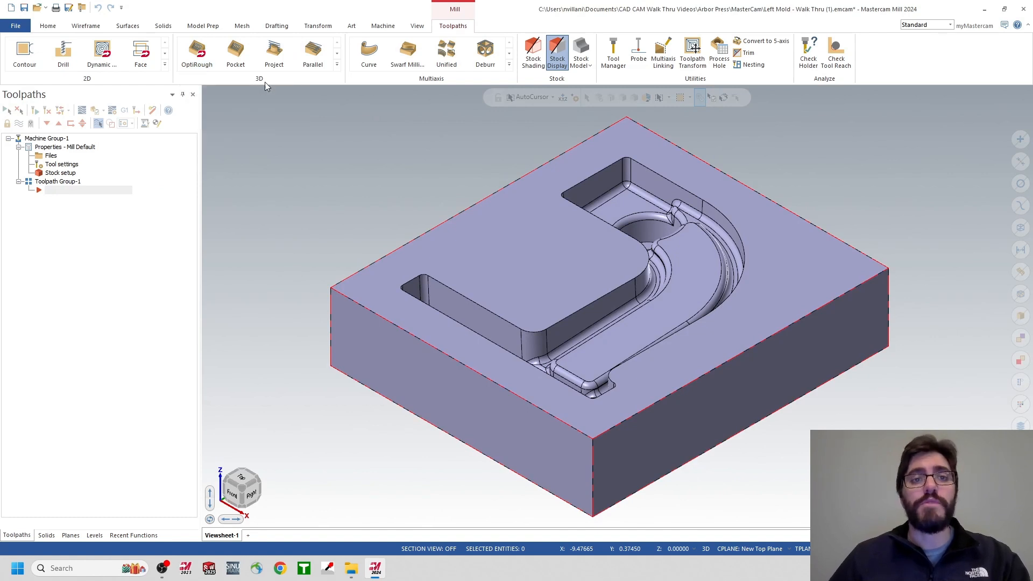
# Step: Create a 3D Dynamic OptiRough toolpath with all faces of the mold cavity as its machining geometry
pyautogui.click(337, 64)
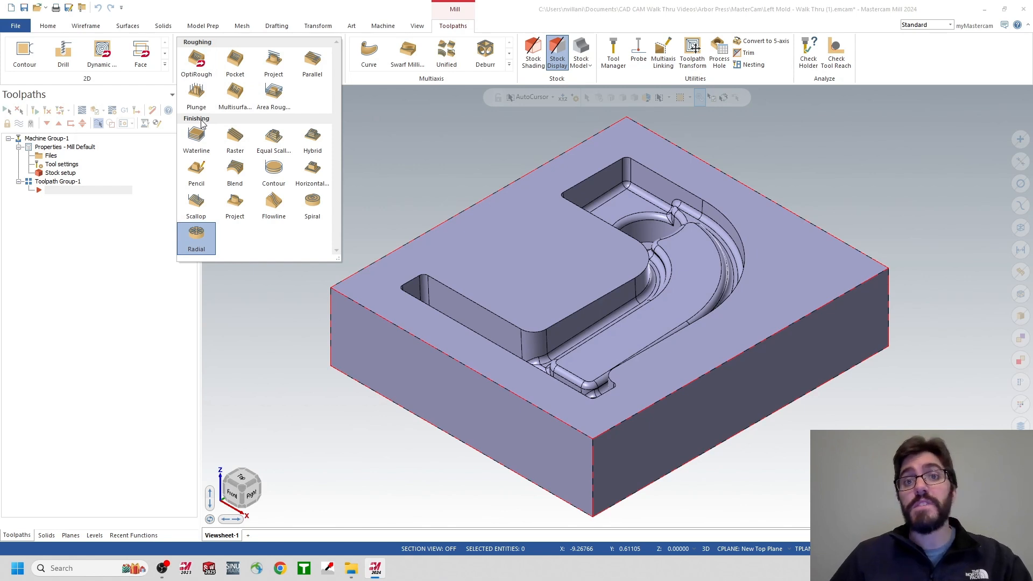
pyautogui.click(198, 68)
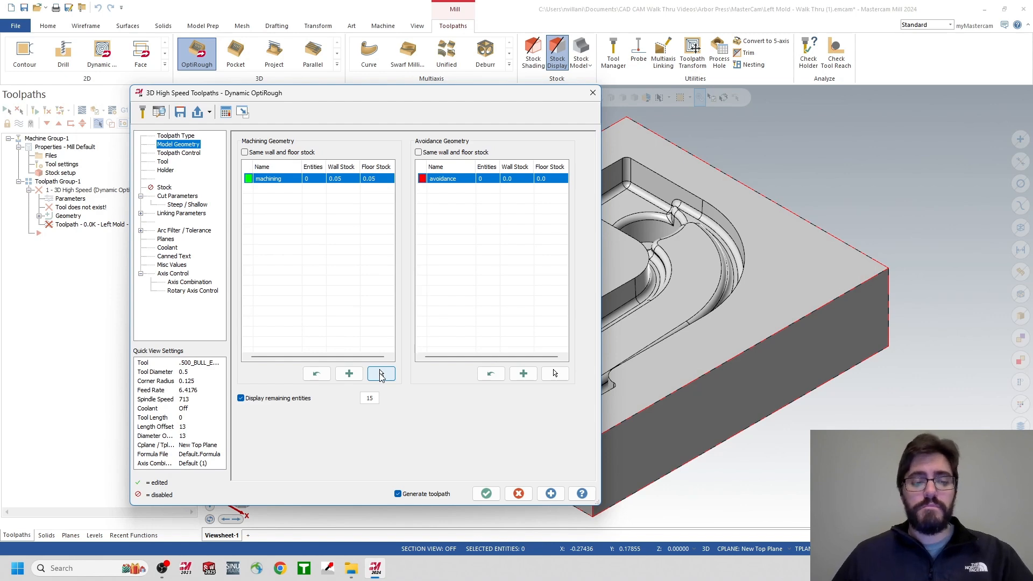
pyautogui.click(380, 374)
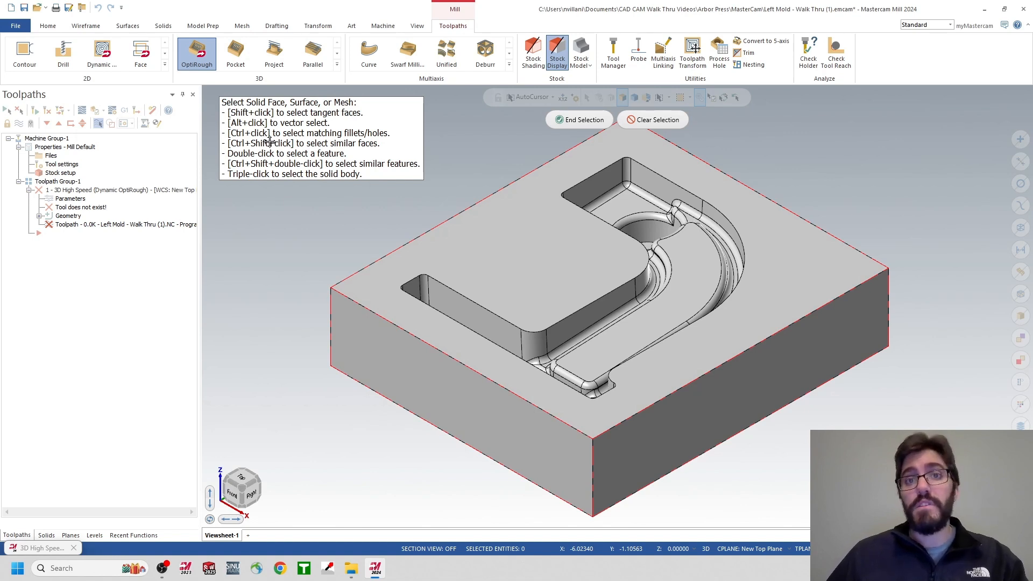
pyautogui.click(681, 245)
pyautogui.click(634, 204)
pyautogui.click(648, 182)
pyautogui.click(619, 179)
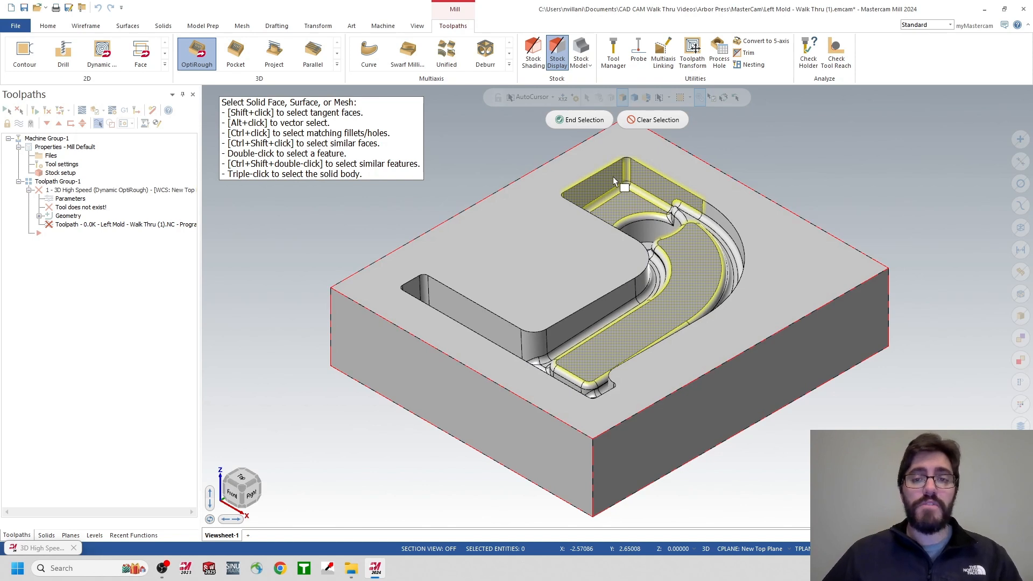
pyautogui.doubleClick(688, 278)
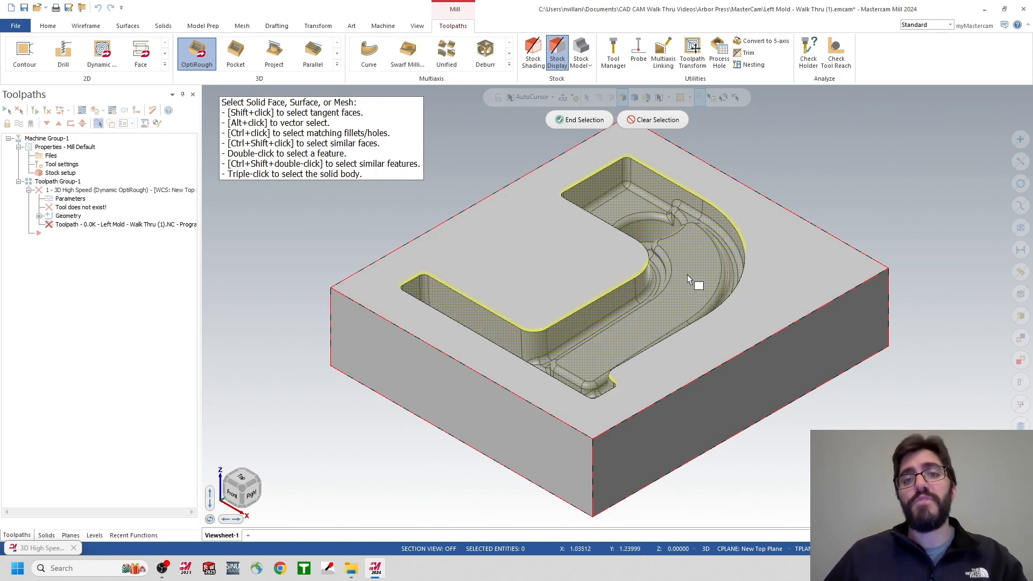
pyautogui.click(573, 120)
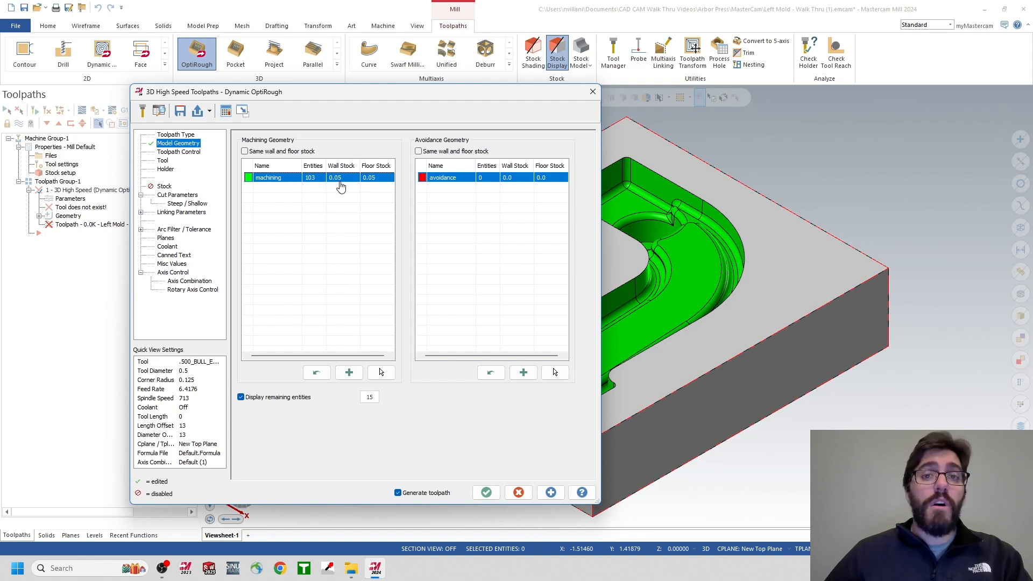
# Step: Set both the wall stock and the floor stock of the machining geometry to 0.01
pyautogui.doubleClick(374, 178)
pyautogui.write('0.05')
pyautogui.press('Return')
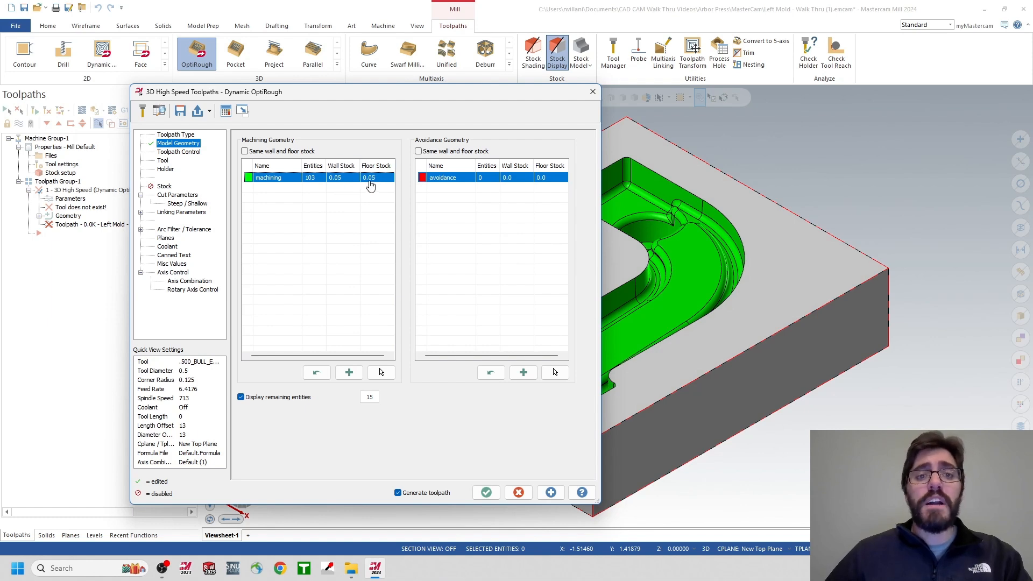
pyautogui.doubleClick(338, 179)
pyautogui.write('.01')
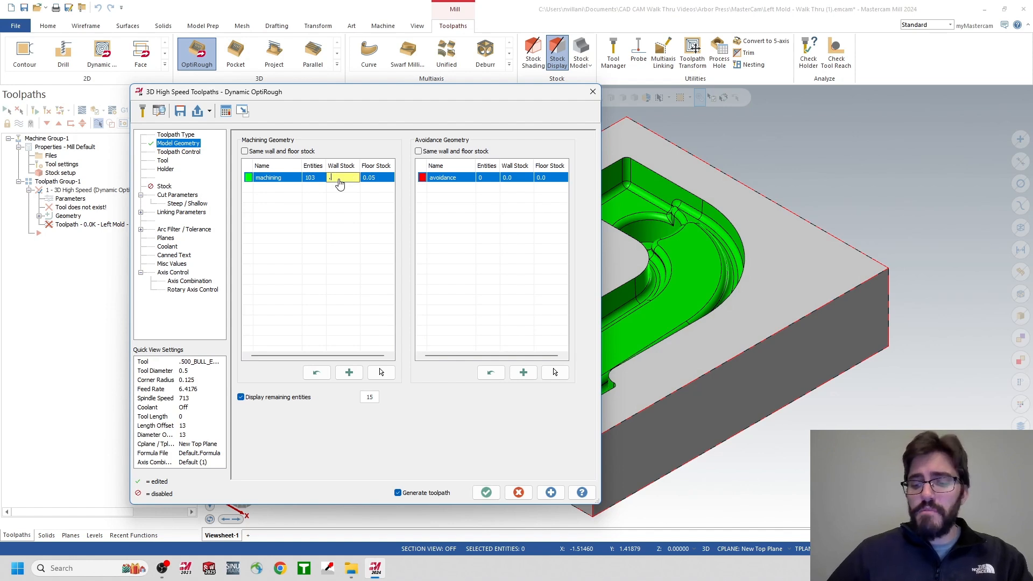
pyautogui.press('Return')
pyautogui.doubleClick(374, 179)
pyautogui.write('.01')
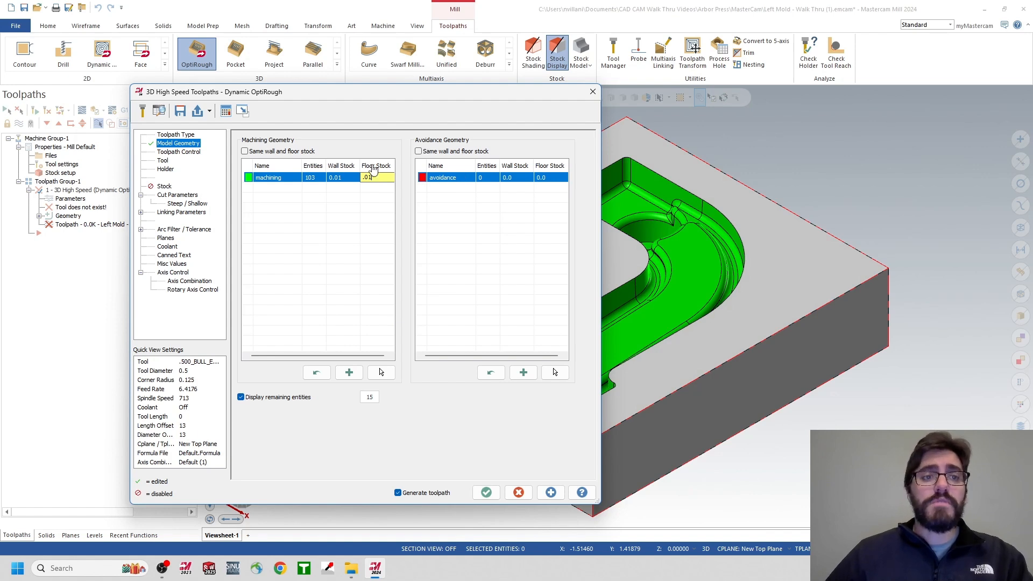
pyautogui.press('Return')
# Step: Choose tool 2, .625_ENDMILL_R, for the toolpath and enter the comment "Opti Rough - .625 Endmill"
pyautogui.click(177, 153)
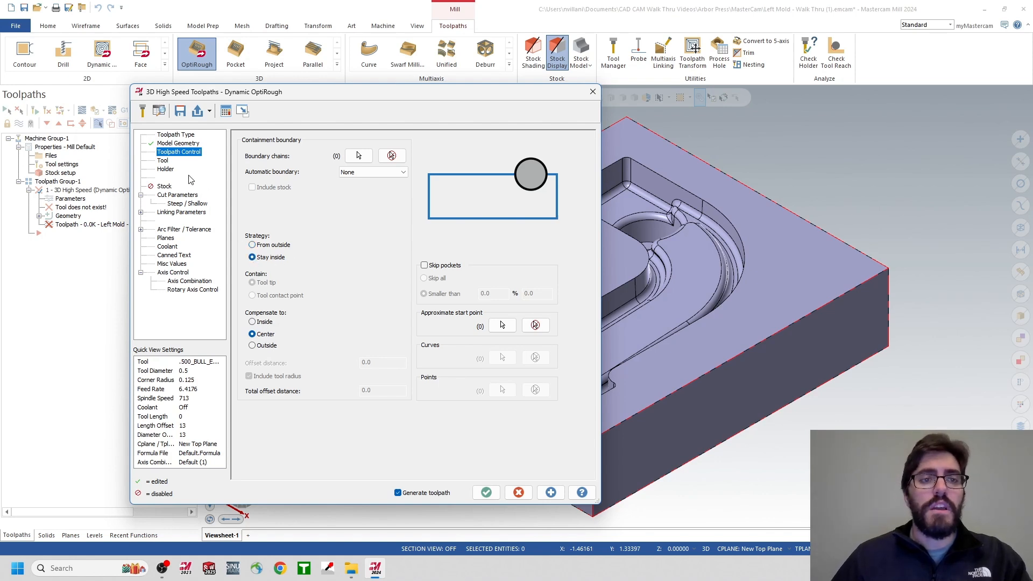
pyautogui.click(163, 161)
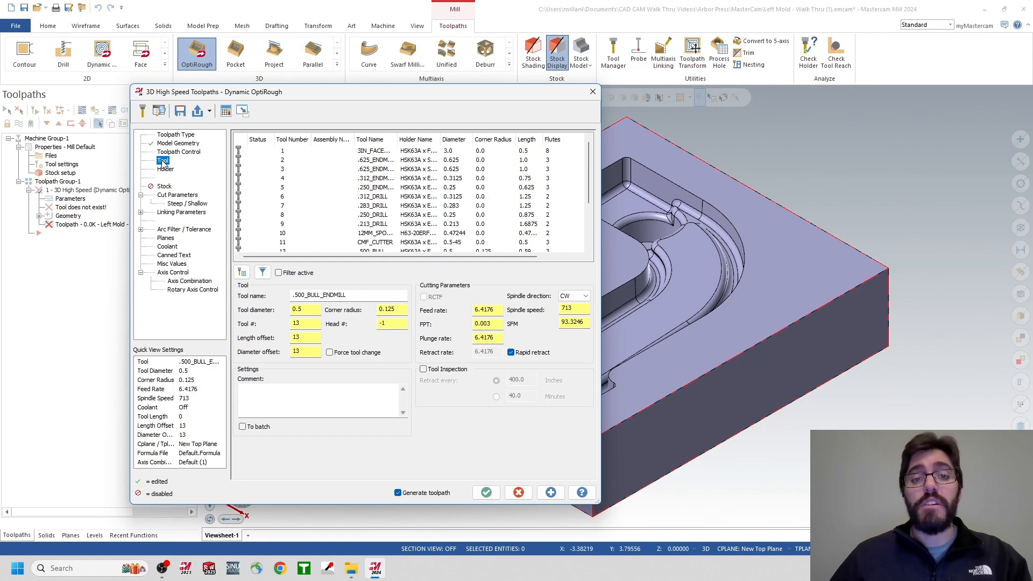
pyautogui.click(368, 161)
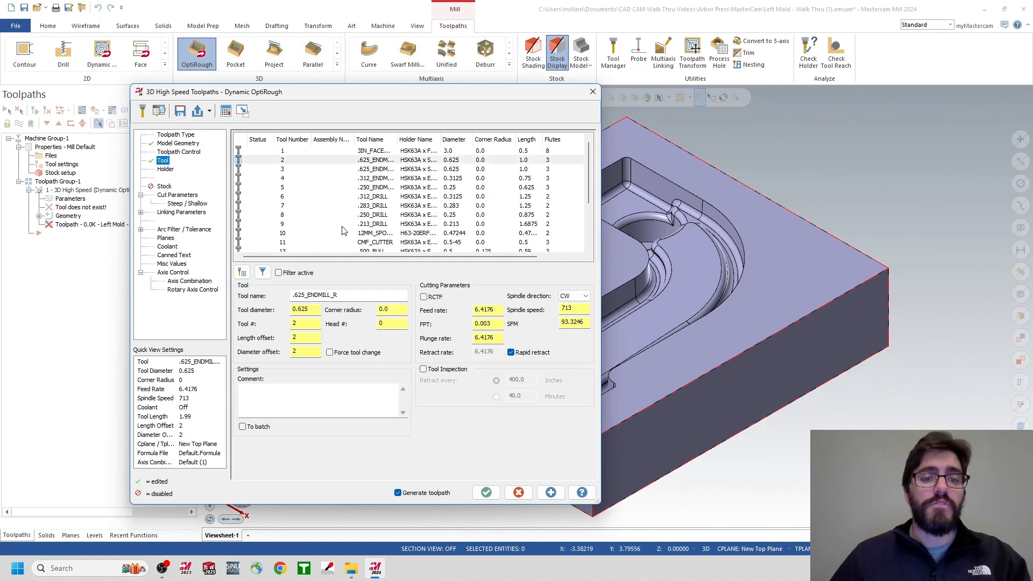
pyautogui.click(291, 406)
pyautogui.write('Op')
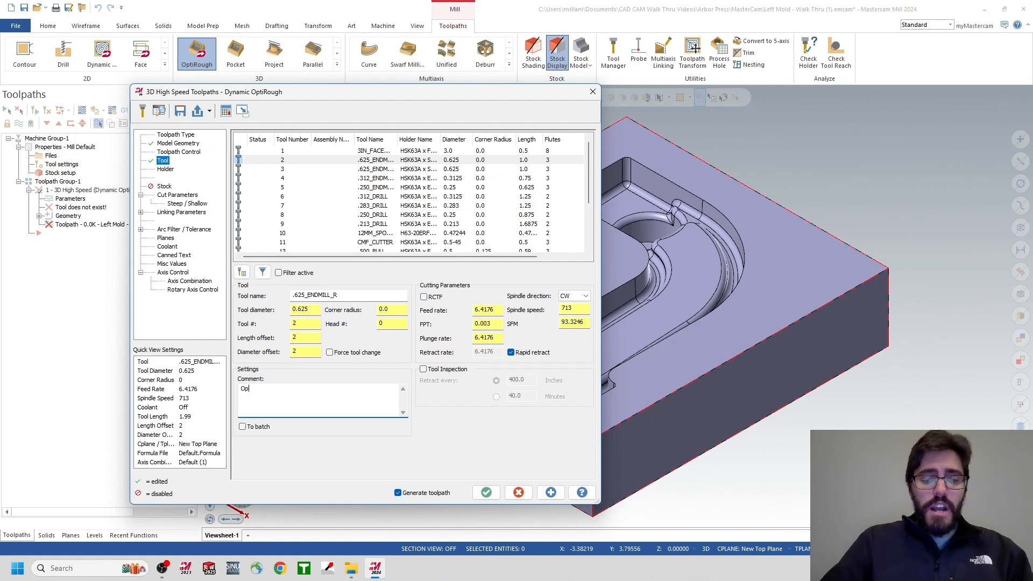
pyautogui.write('ti Rough - .625 Endmill')
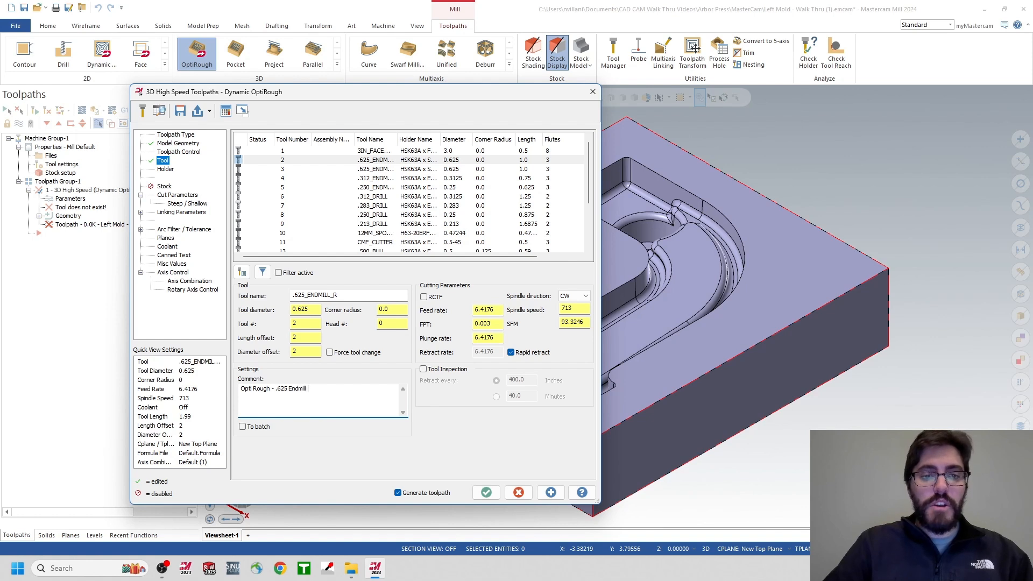
# Step: Set the cut parameters' stepdown to 50% and enable stepup at 25%
pyautogui.click(178, 196)
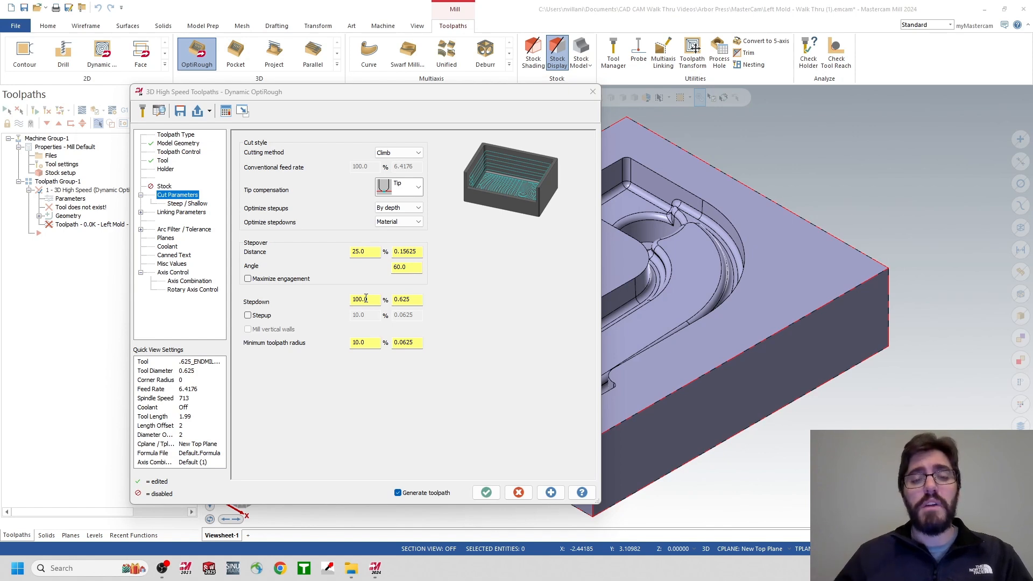
pyautogui.moveTo(366, 298); pyautogui.dragTo(340, 300)
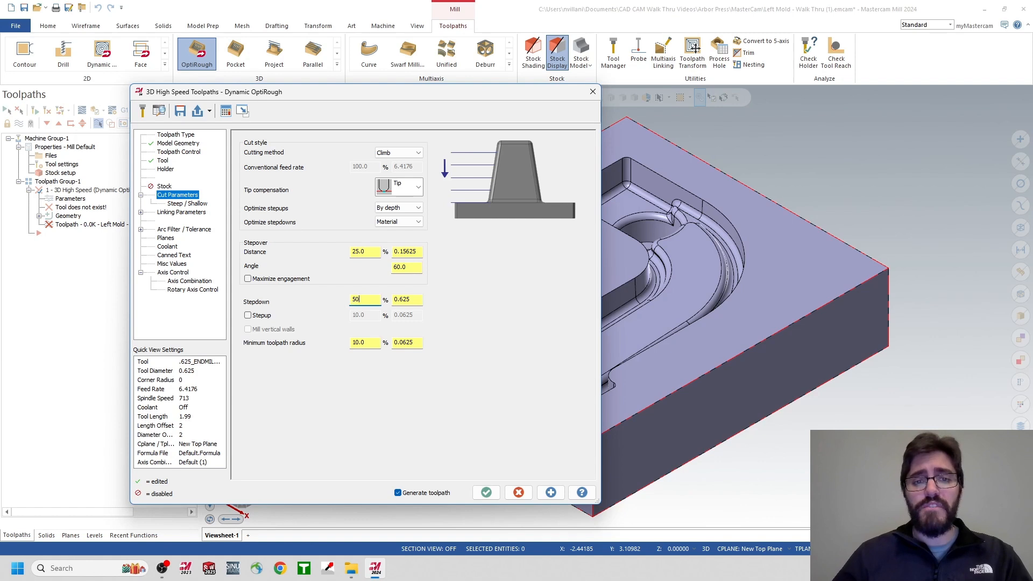
pyautogui.press('Return')
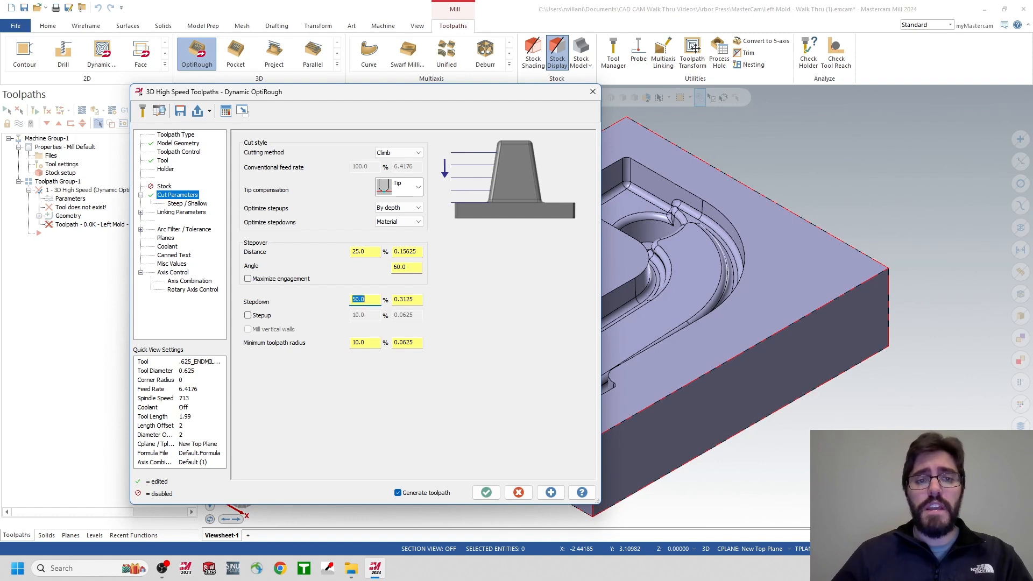
pyautogui.click(247, 316)
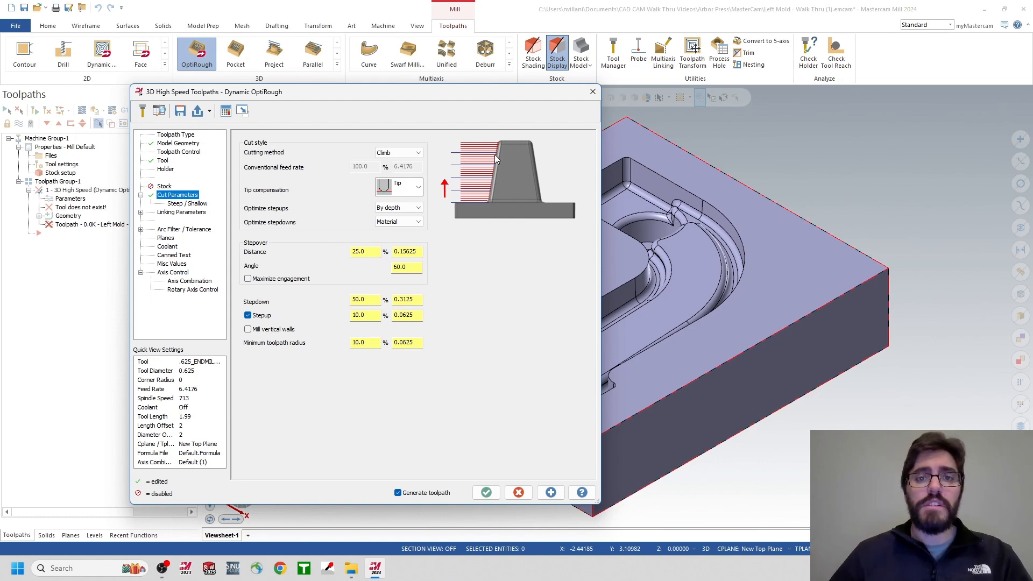
pyautogui.doubleClick(378, 316)
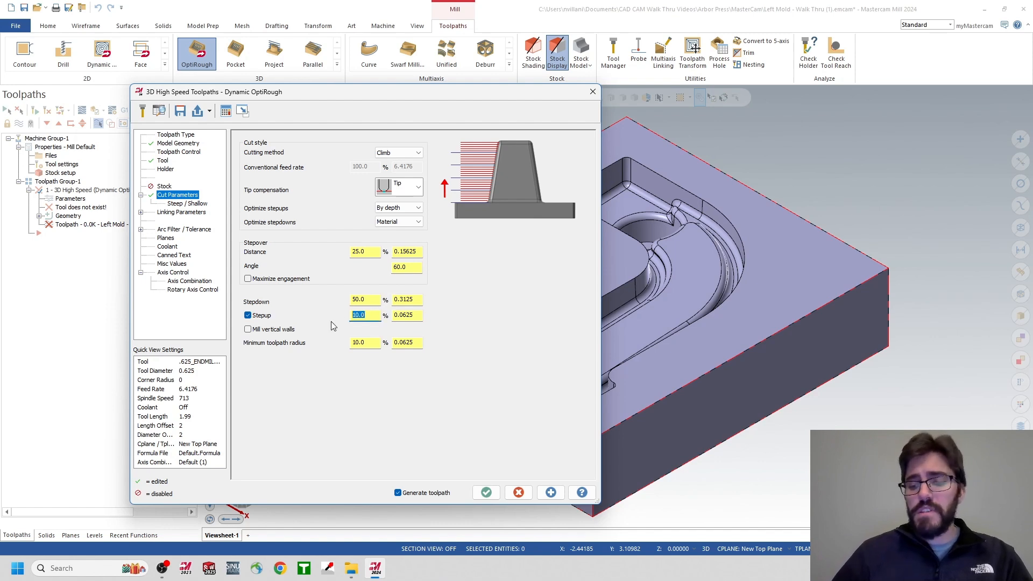
pyautogui.write('25')
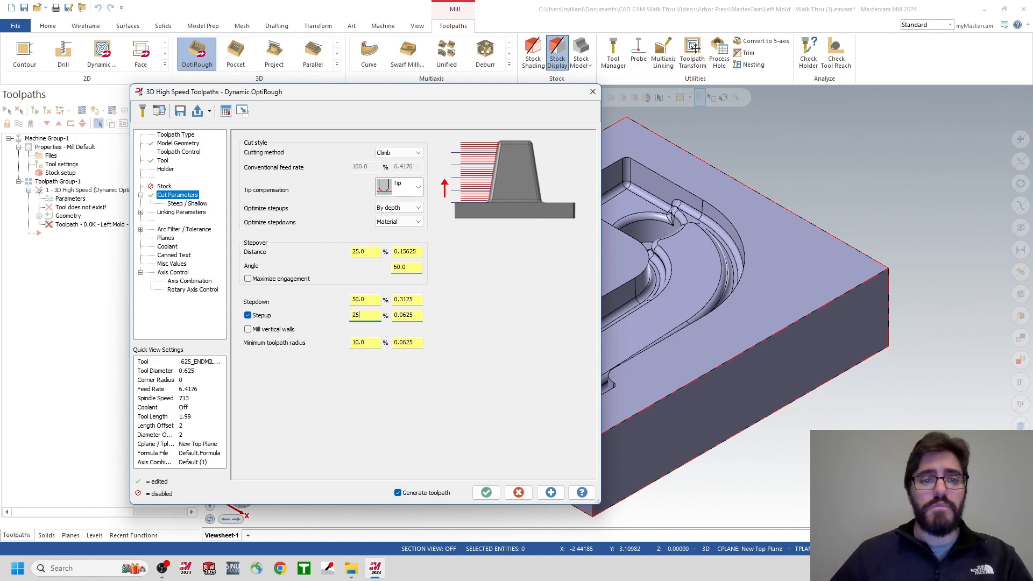
# Step: Enable the minimum and maximum Z depth limits under Steep / Shallow and detect both limits from the geometry
pyautogui.click(192, 204)
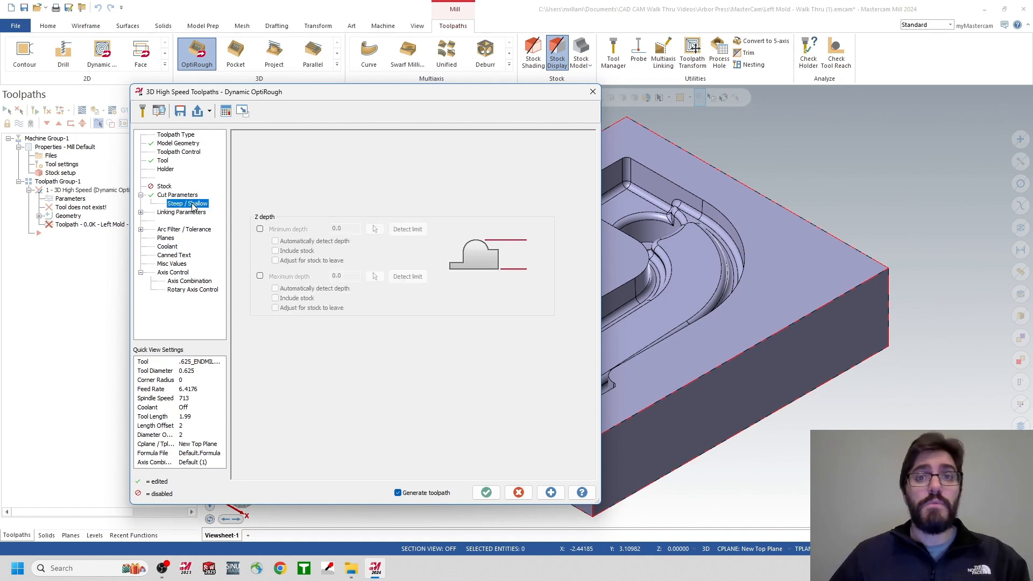
pyautogui.click(260, 229)
pyautogui.click(260, 276)
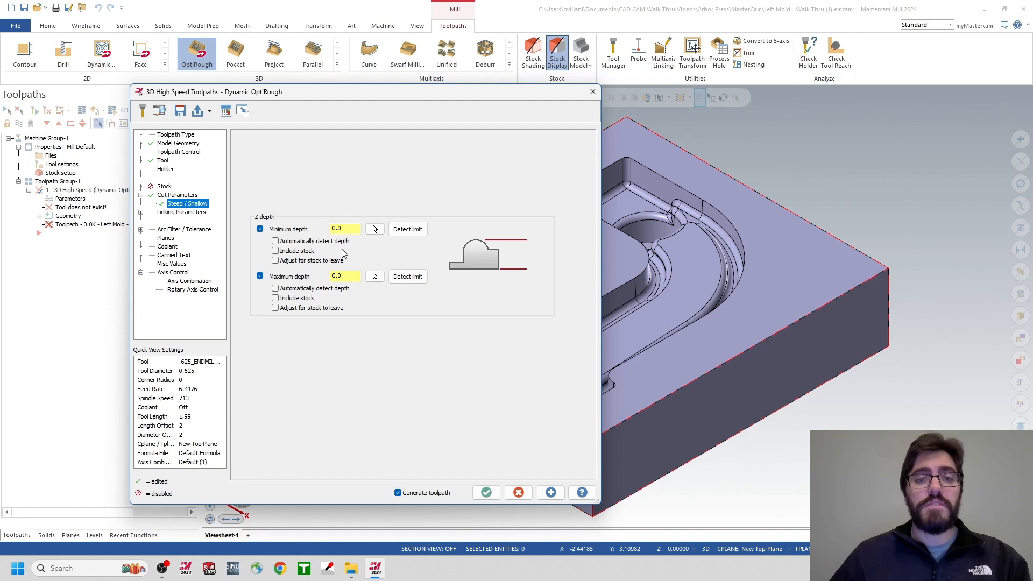
pyautogui.click(396, 234)
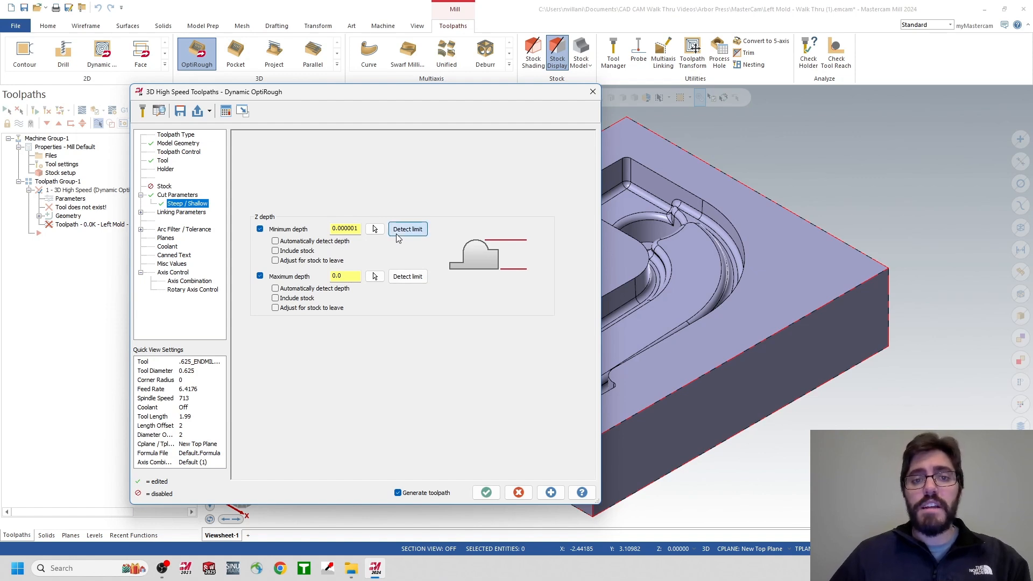
pyautogui.click(401, 276)
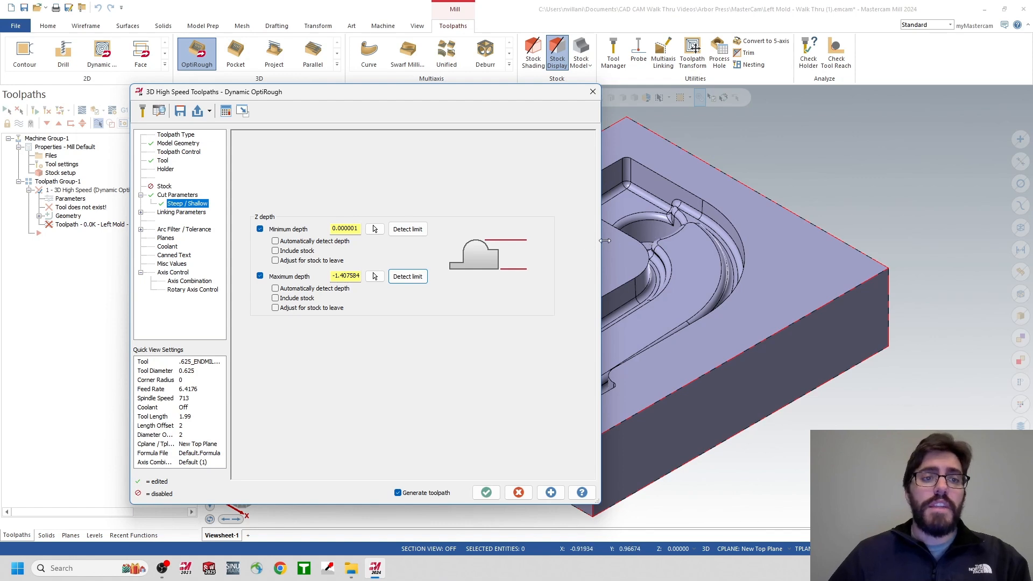
# Step: Set the linking retract type to Minimum Vertical Retract, keep the lead-in type Horizontal, and generate the OptiRough toolpath
pyautogui.click(172, 213)
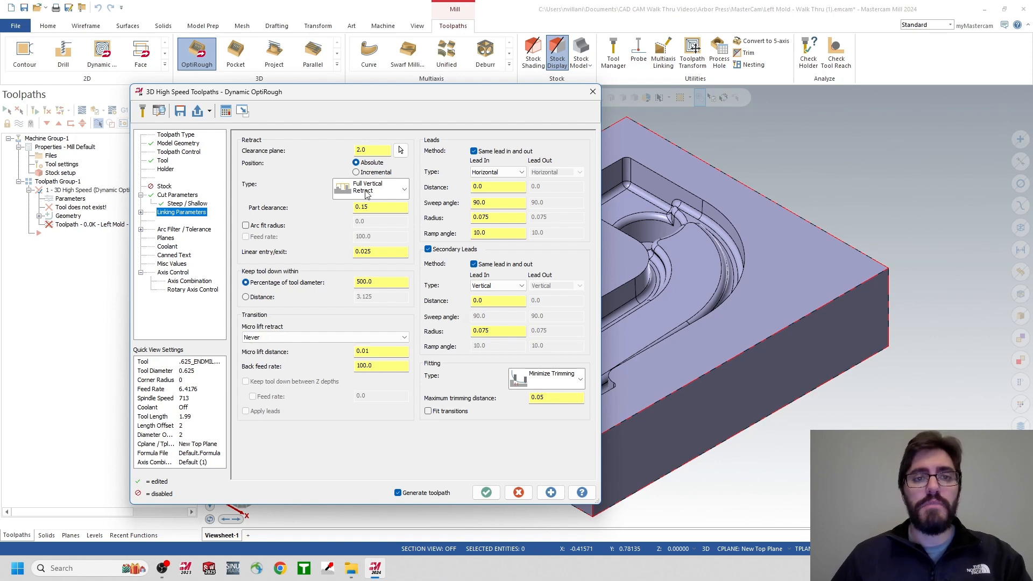
pyautogui.click(403, 189)
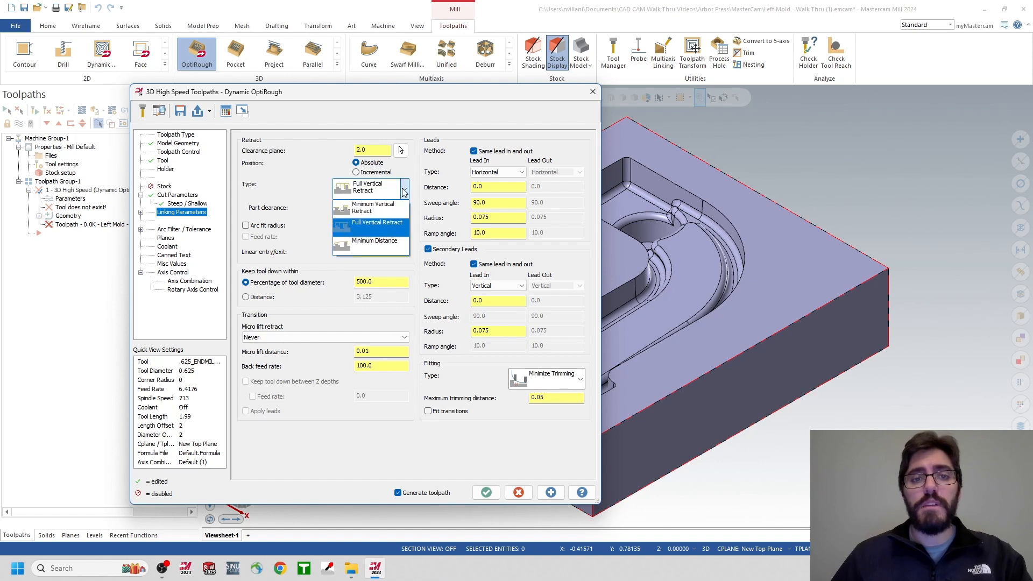
pyautogui.click(377, 209)
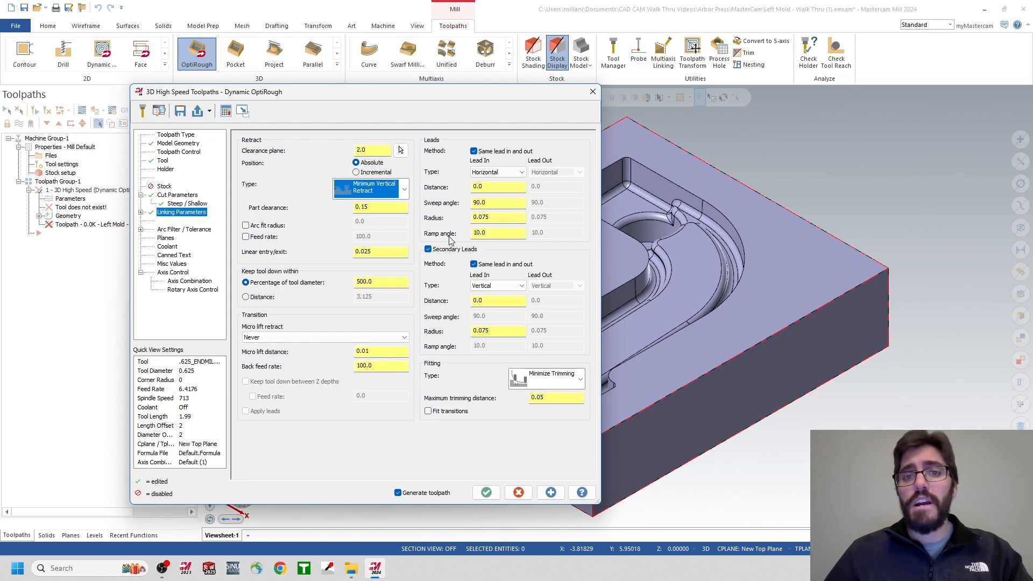
pyautogui.click(493, 172)
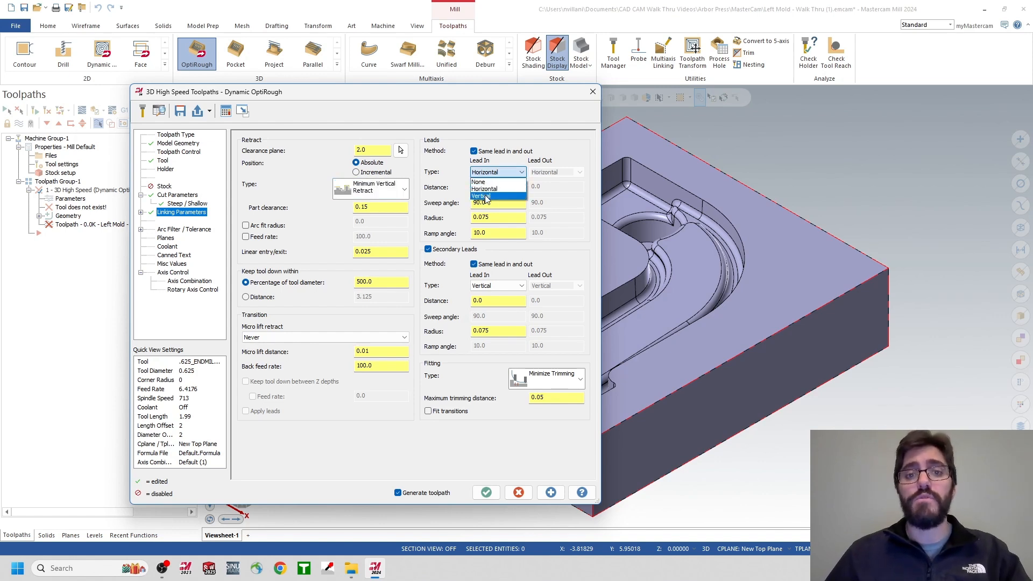
pyautogui.click(493, 175)
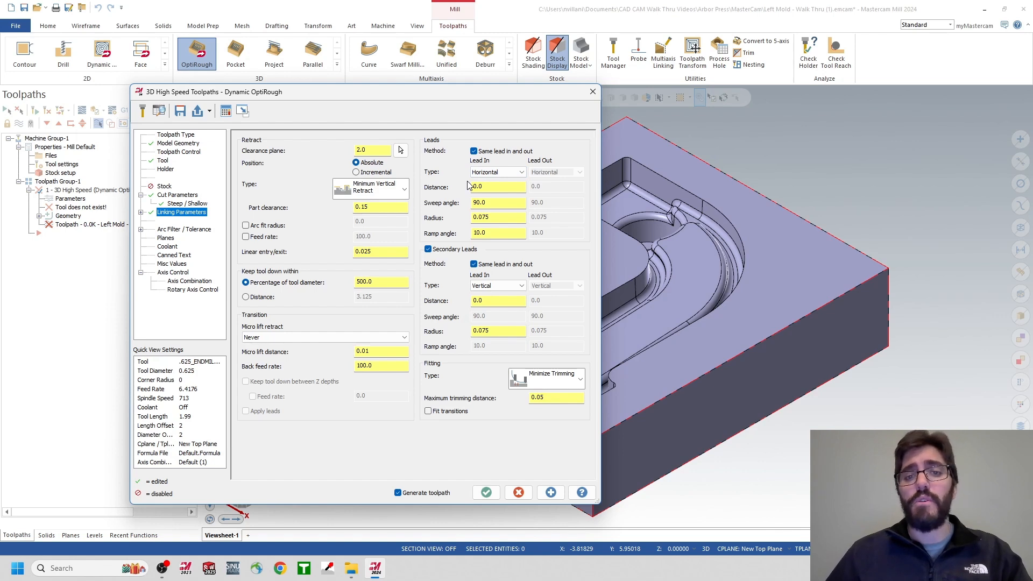
pyautogui.click(486, 493)
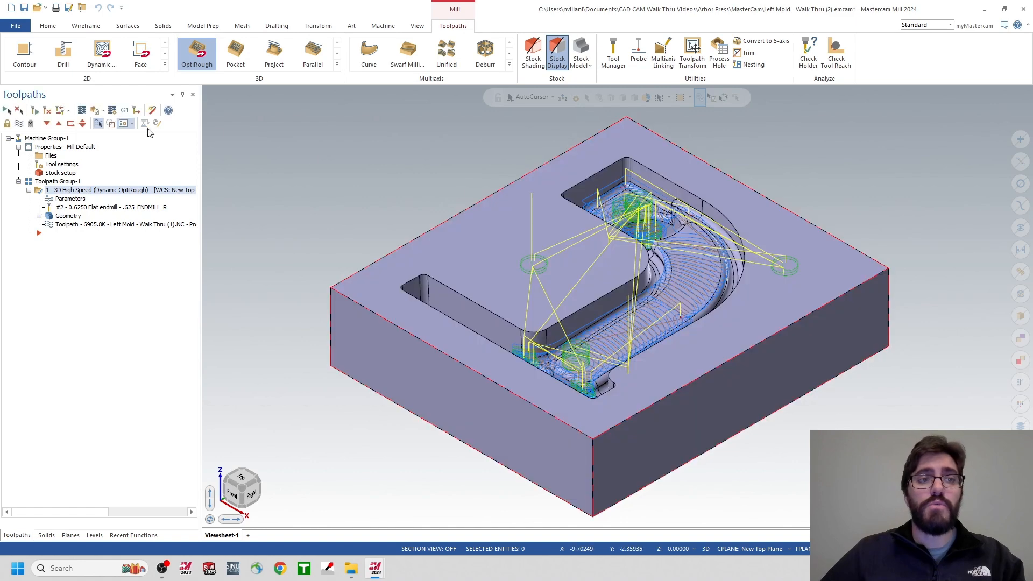
# Step: Verify the roughing toolpath by simulating it on the stock at the fastest playback speed, and close the simulator
pyautogui.click(90, 114)
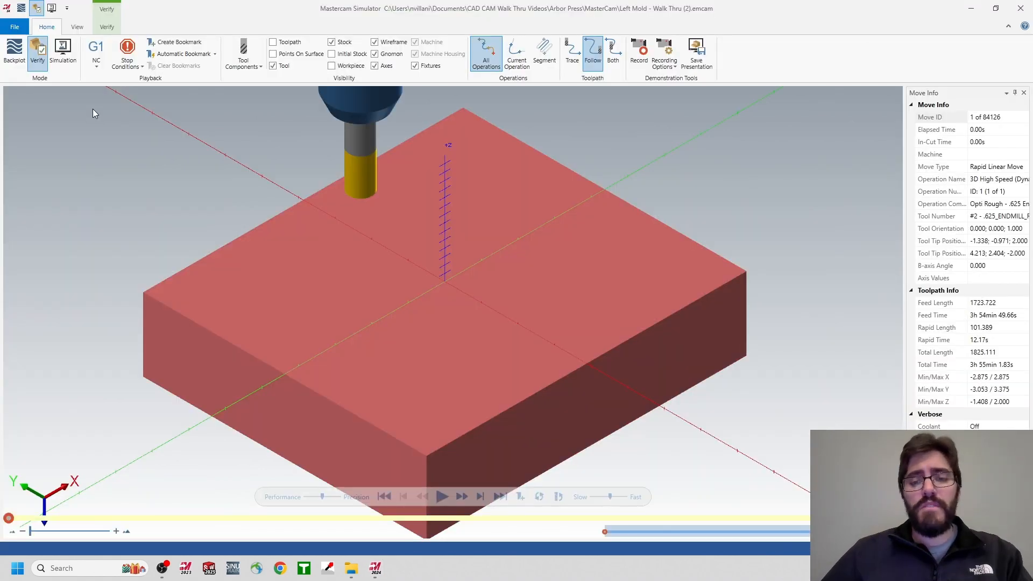
pyautogui.click(627, 497)
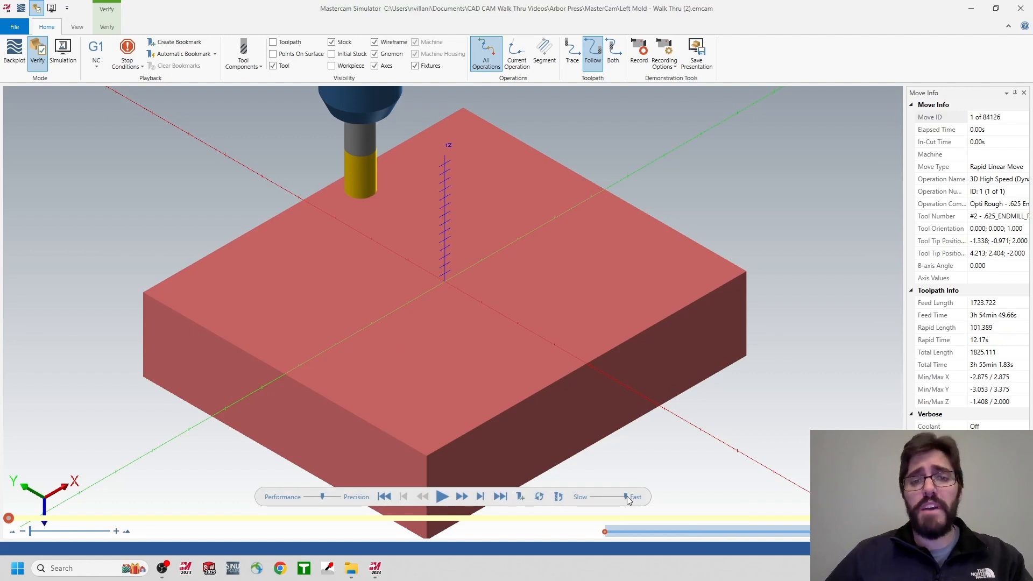
pyautogui.click(443, 496)
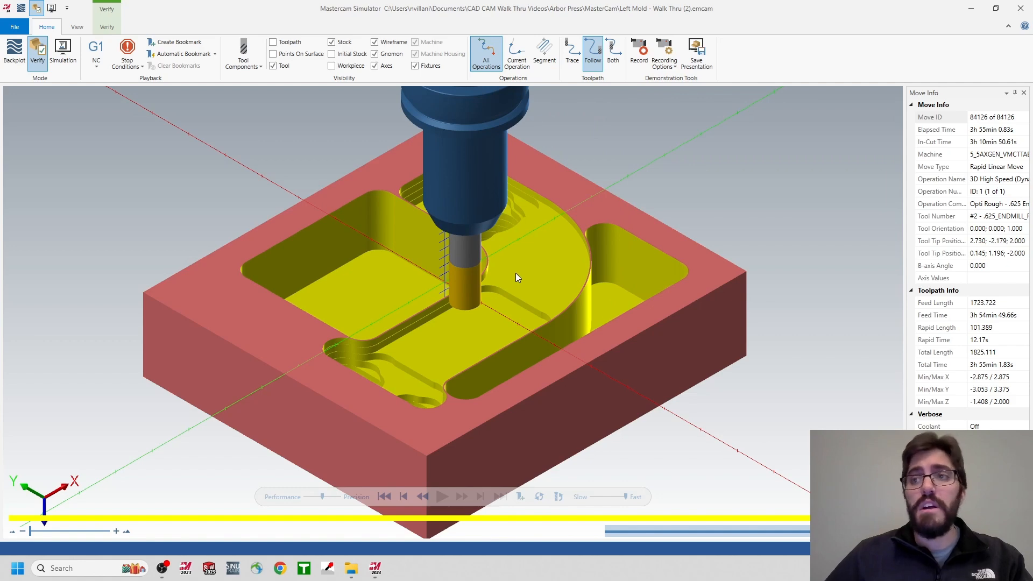
pyautogui.click(1019, 11)
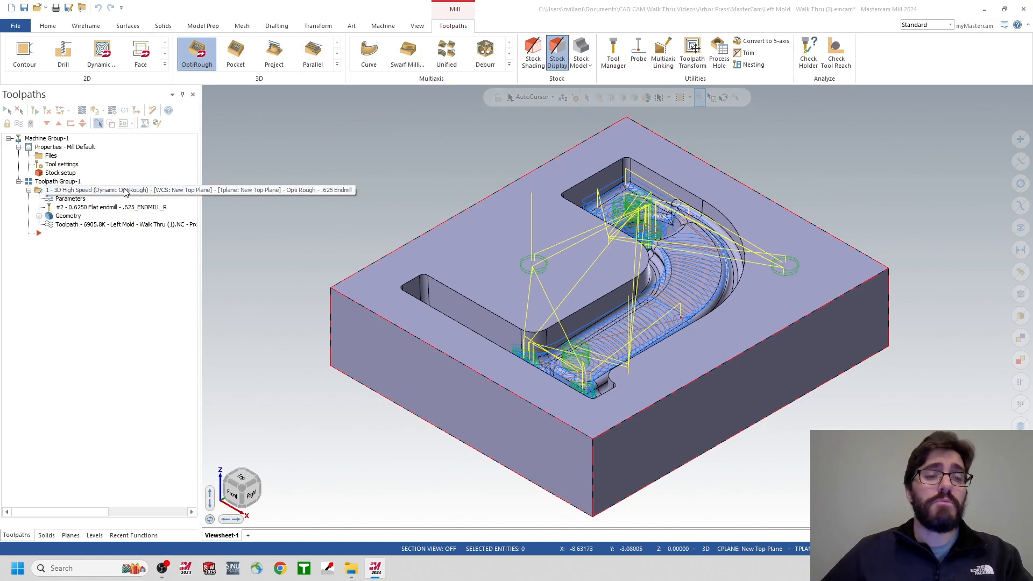
# Step: Add the mold's top face to the OptiRough operation's avoidance geometry and regenerate the toolpath
pyautogui.click(75, 203)
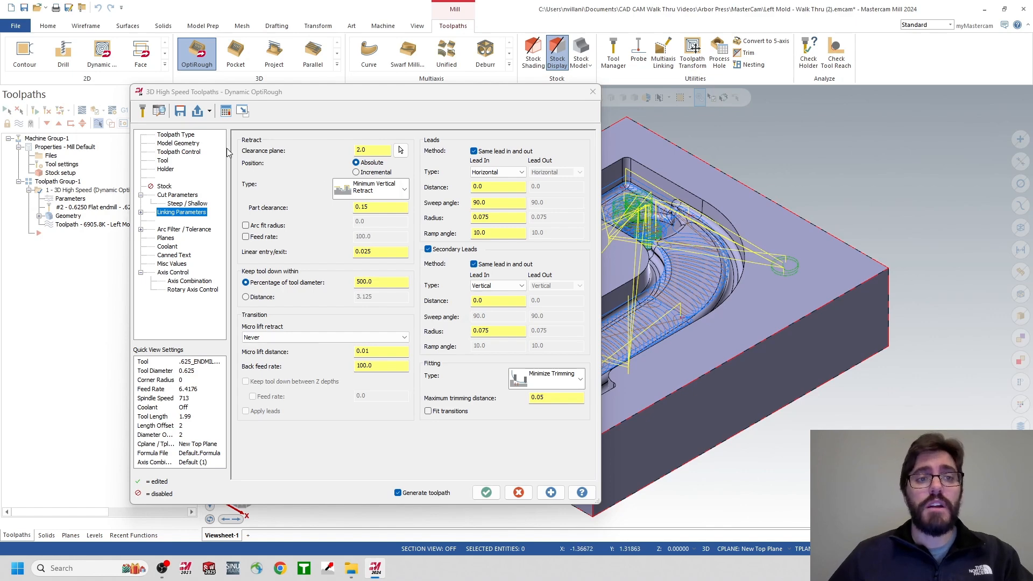
pyautogui.click(185, 144)
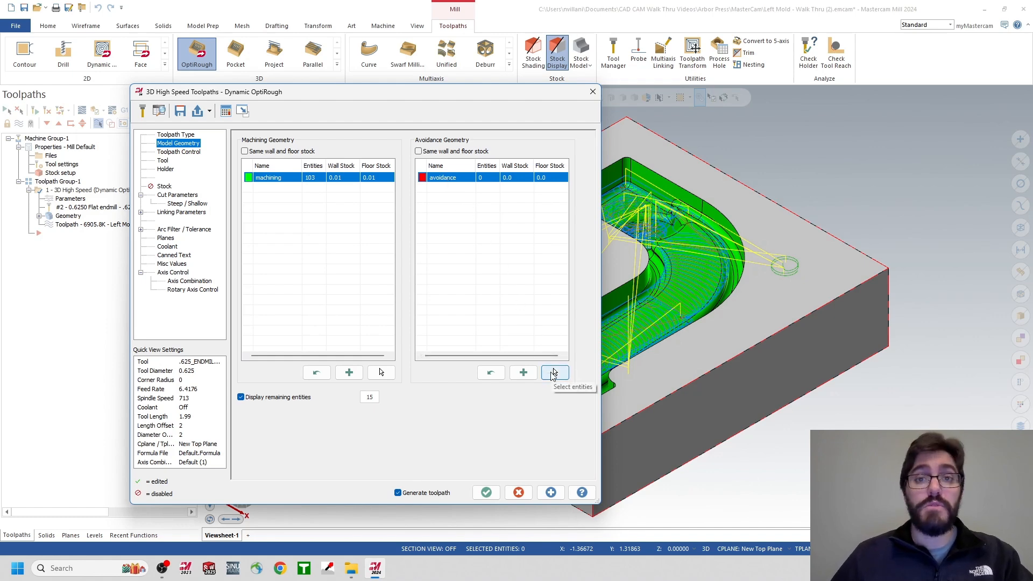
pyautogui.click(553, 371)
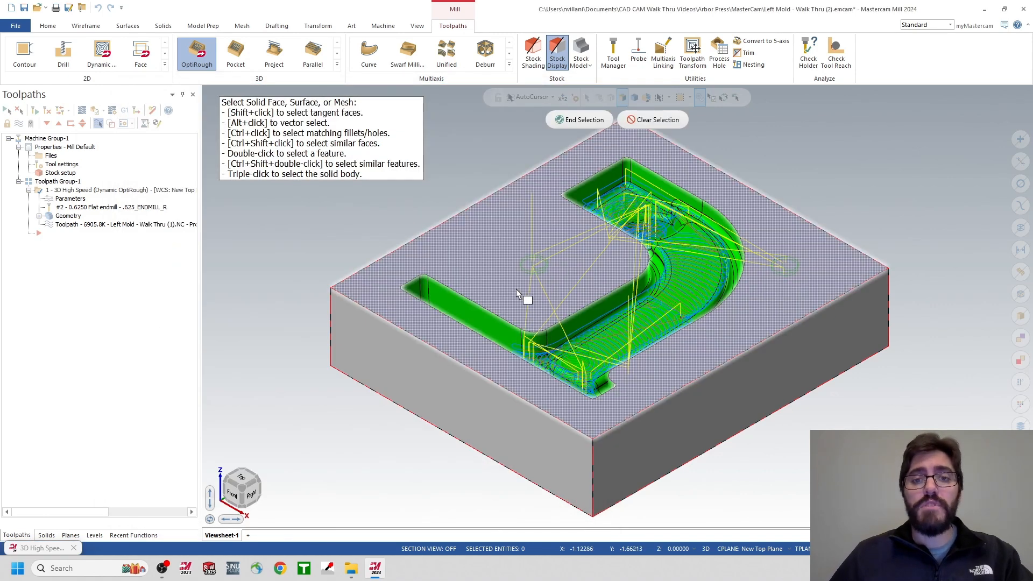
pyautogui.click(499, 267)
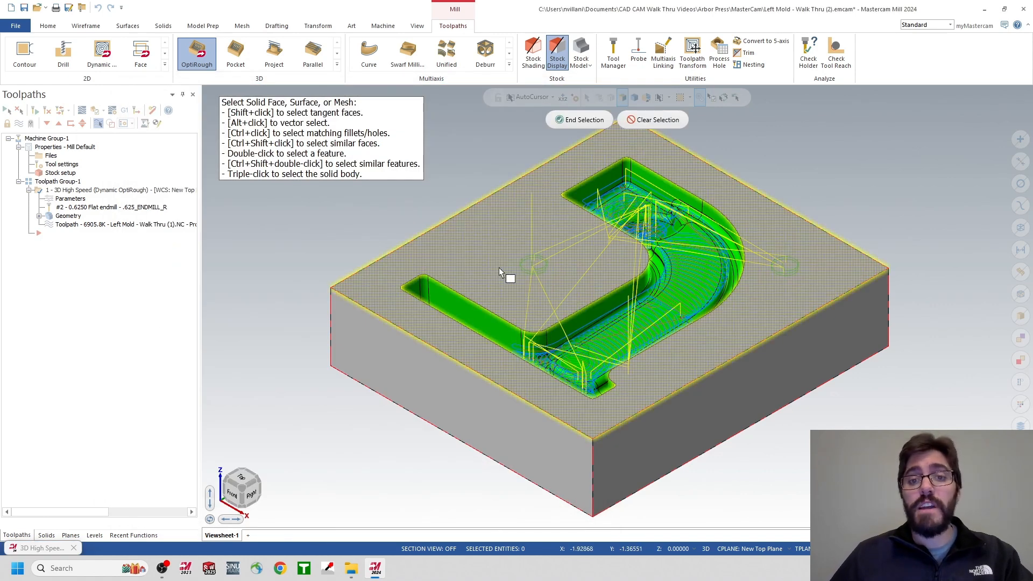
pyautogui.click(570, 121)
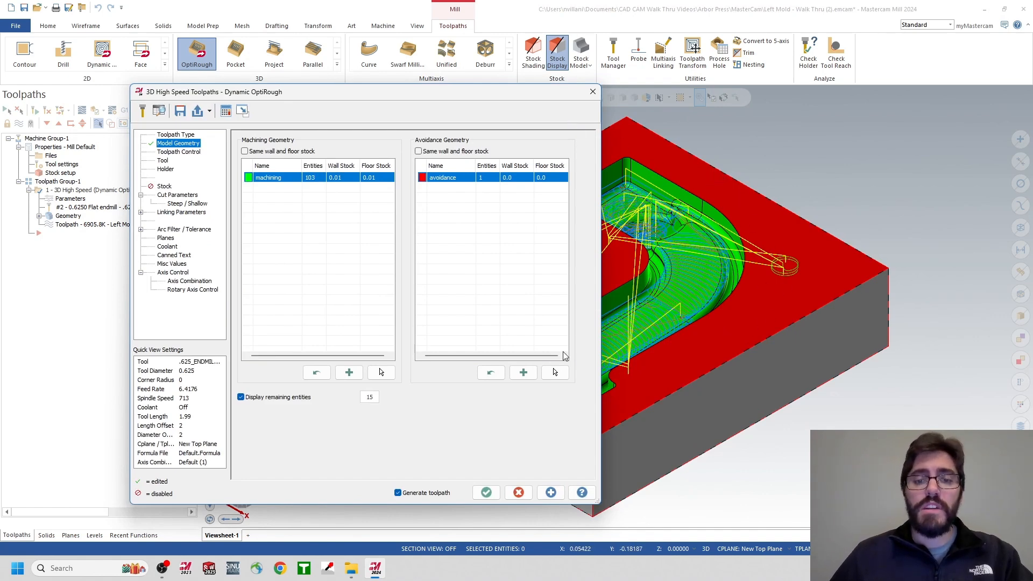
pyautogui.click(486, 493)
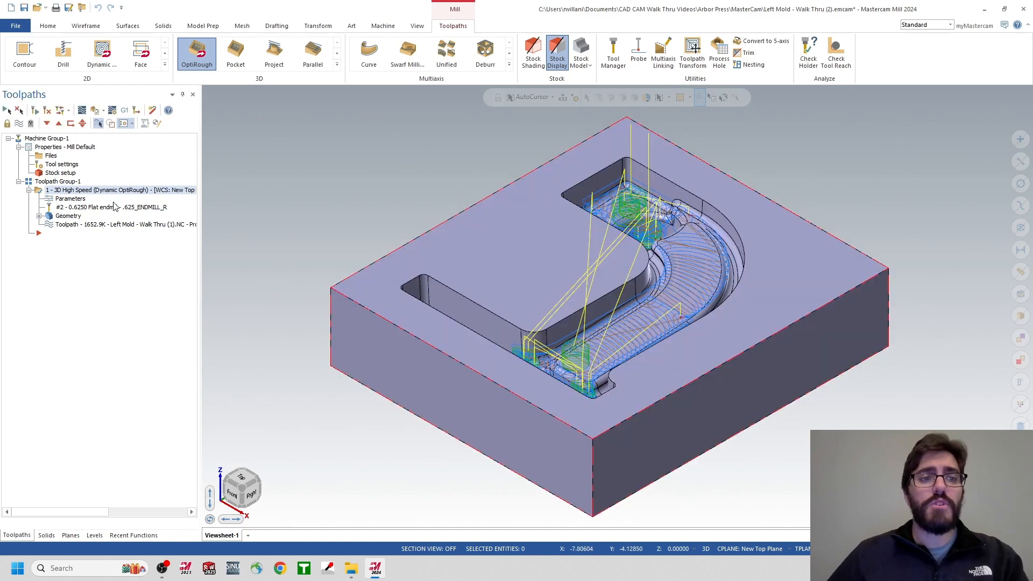
# Step: Remove the mold's top face from the OptiRough operation's avoidance geometry
pyautogui.click(70, 199)
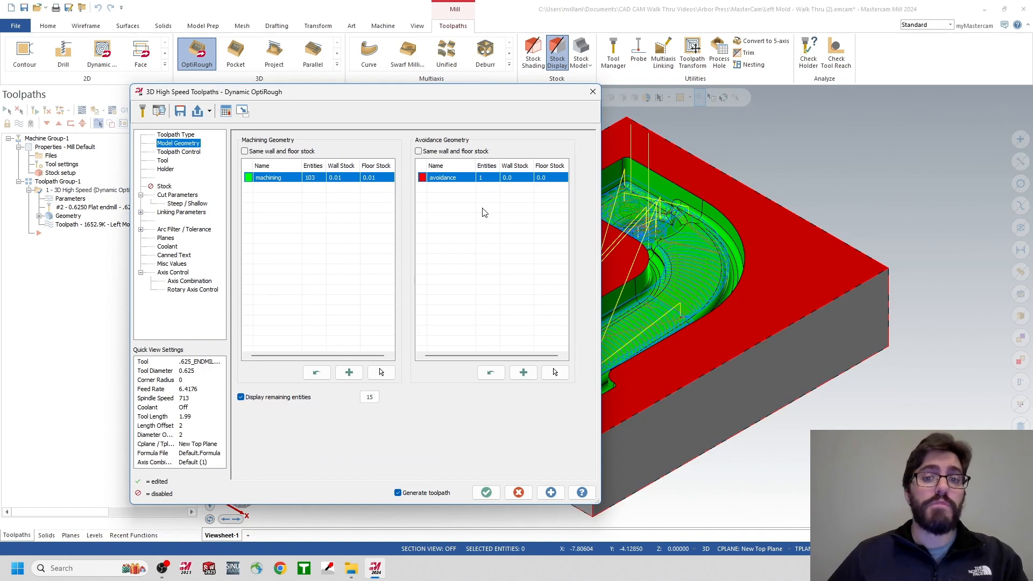
pyautogui.click(555, 373)
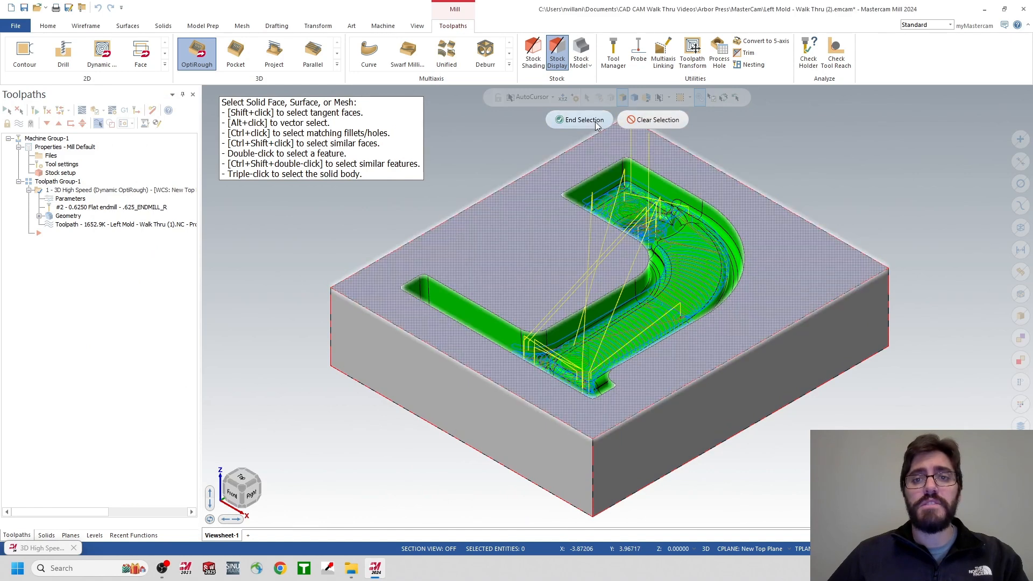
pyautogui.click(585, 120)
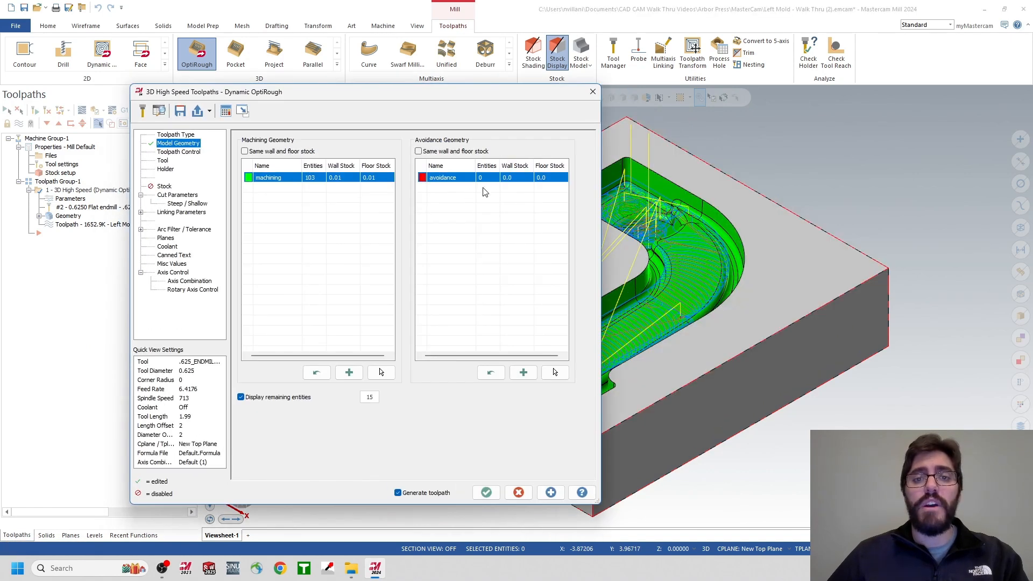
# Step: Chain the cavity's upper edge loop as the toolpath's containment boundary and regenerate the toolpath
pyautogui.click(178, 153)
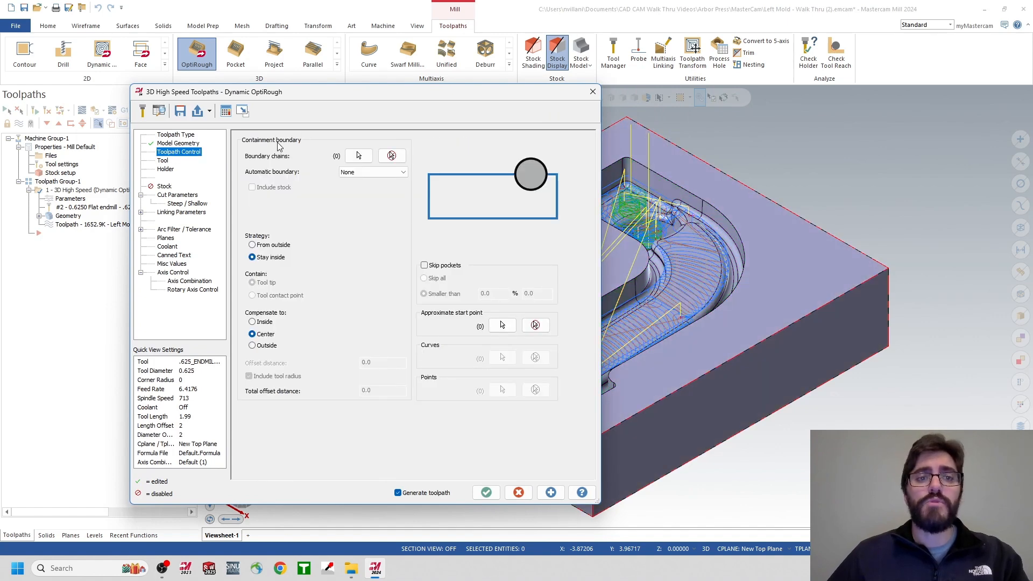
pyautogui.click(356, 156)
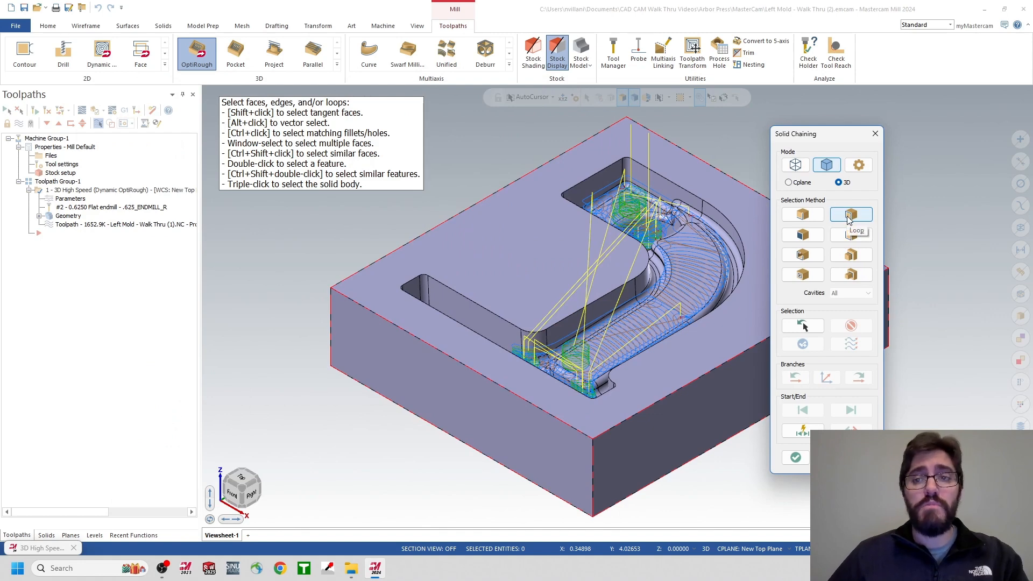
pyautogui.click(444, 285)
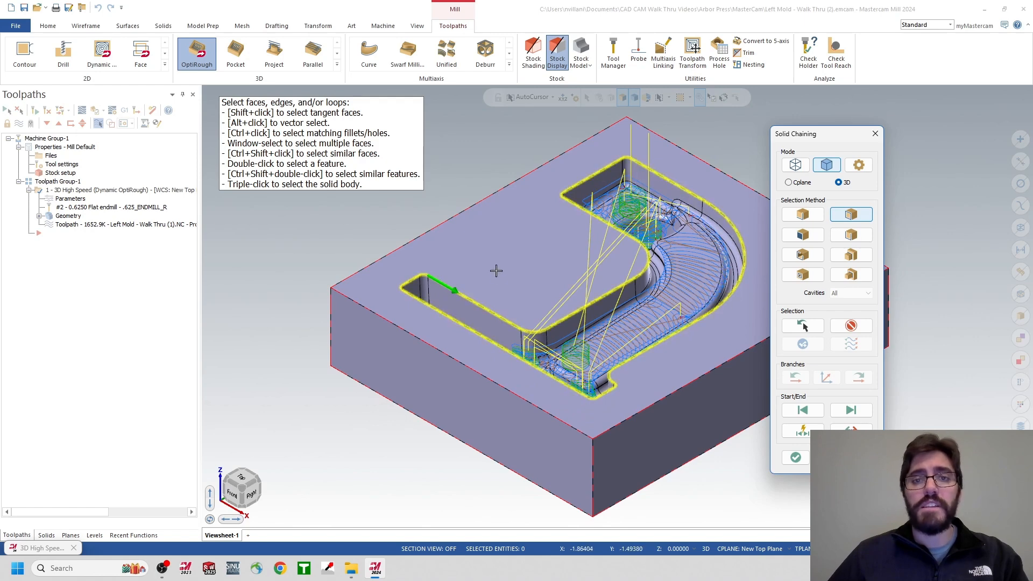
pyautogui.click(795, 456)
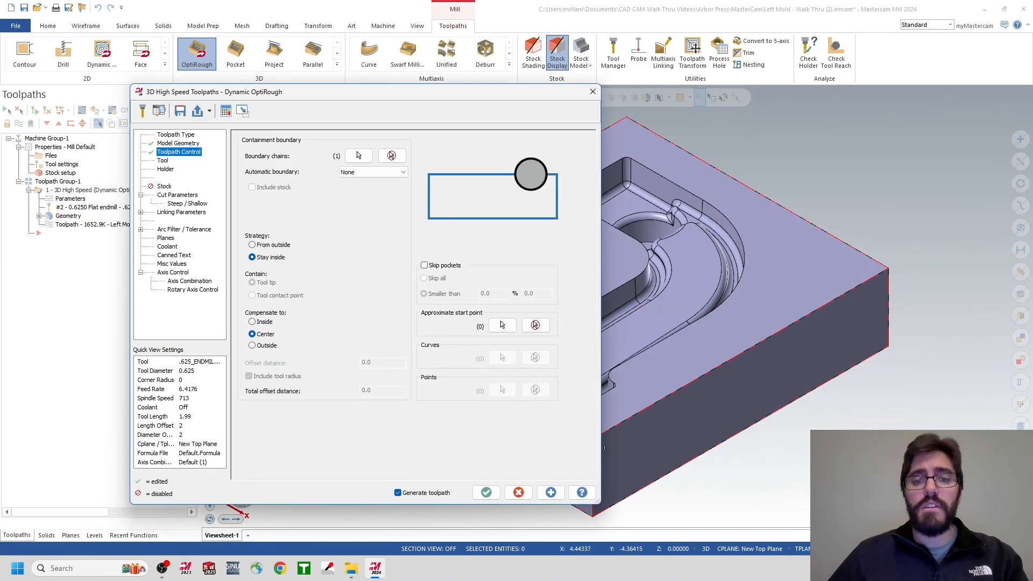
pyautogui.click(485, 492)
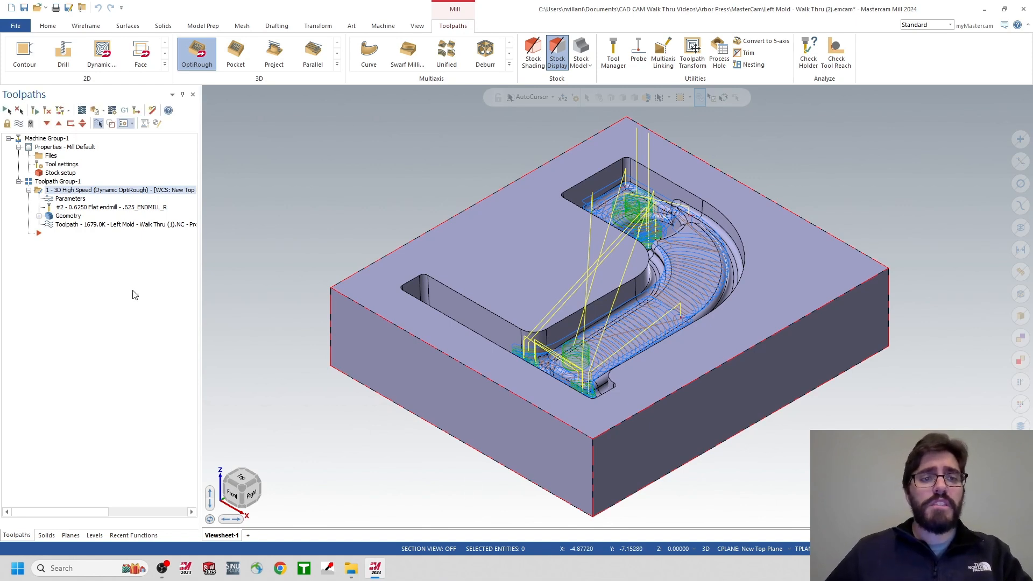
# Step: Verify the contained roughing toolpath by simulating its cut through the cavity, and close the simulator
pyautogui.click(95, 111)
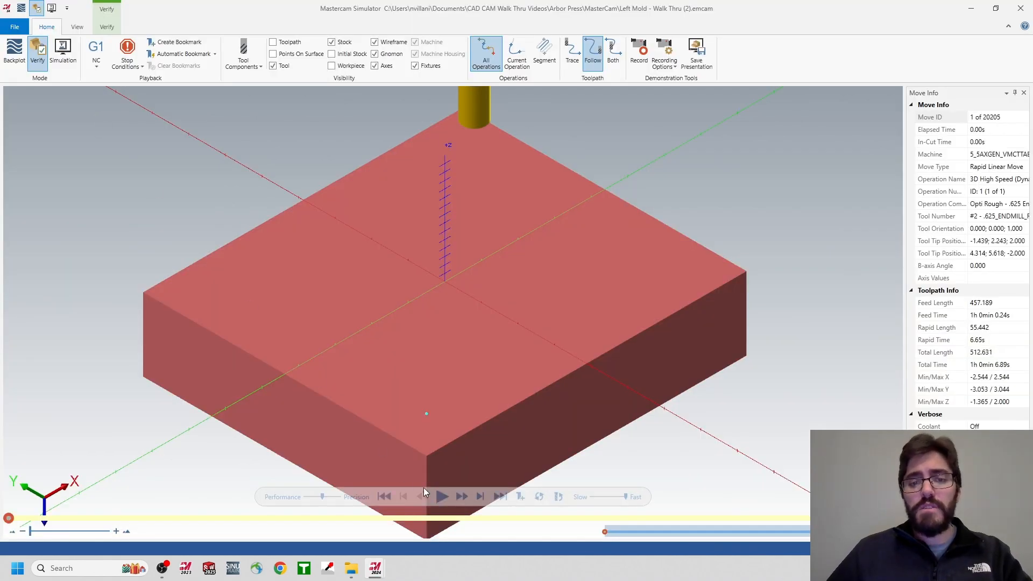
pyautogui.click(436, 495)
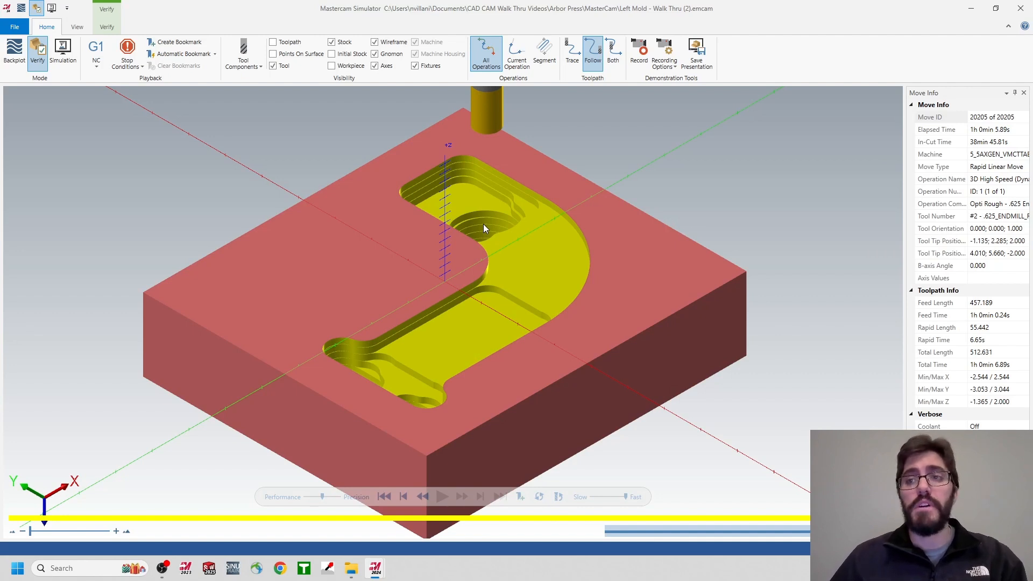
pyautogui.click(1021, 9)
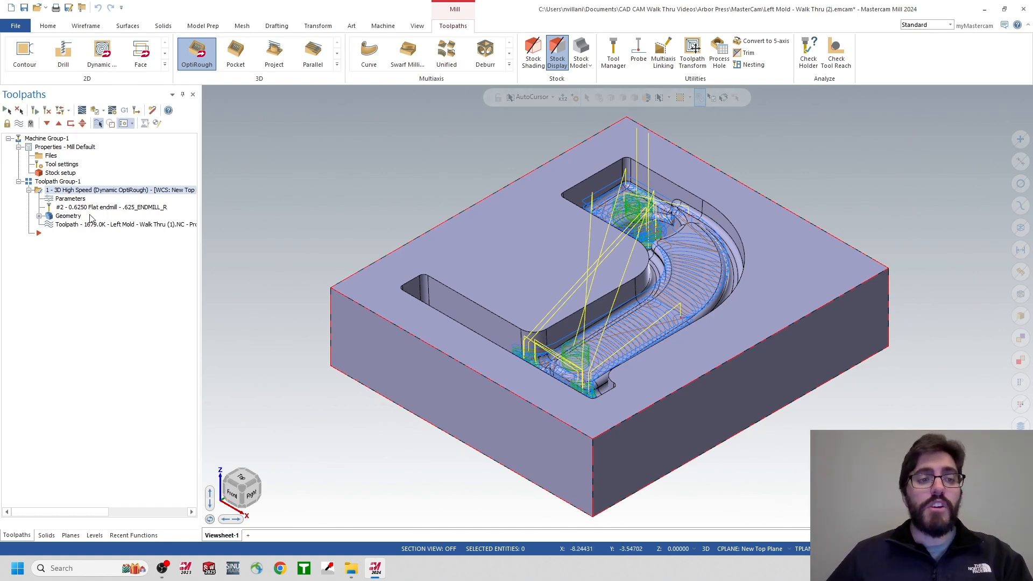
# Step: Duplicate the Dynamic OptiRough operation directly below the original in Toolpath Group-1
pyautogui.rightClick(67, 196)
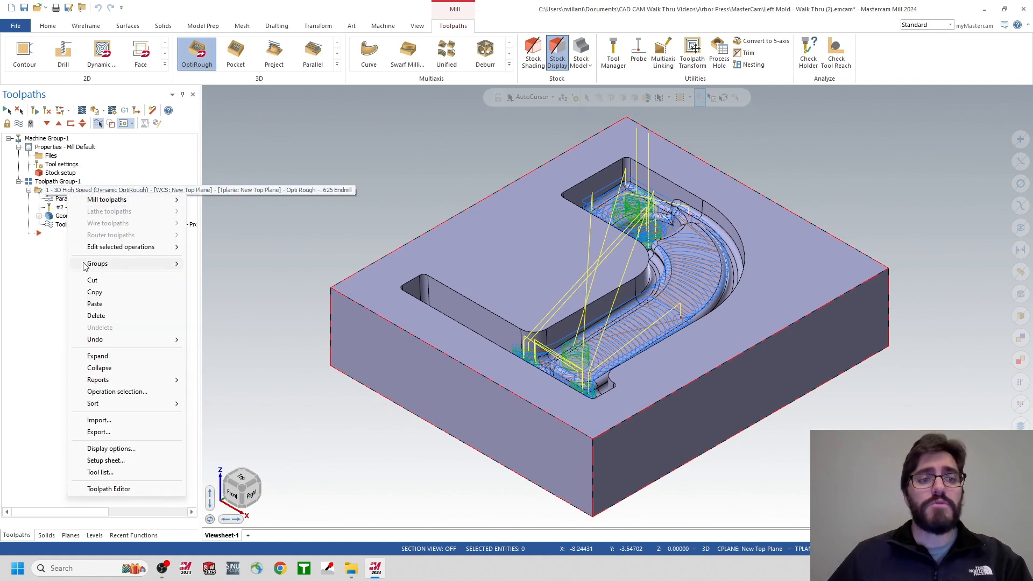
pyautogui.click(93, 293)
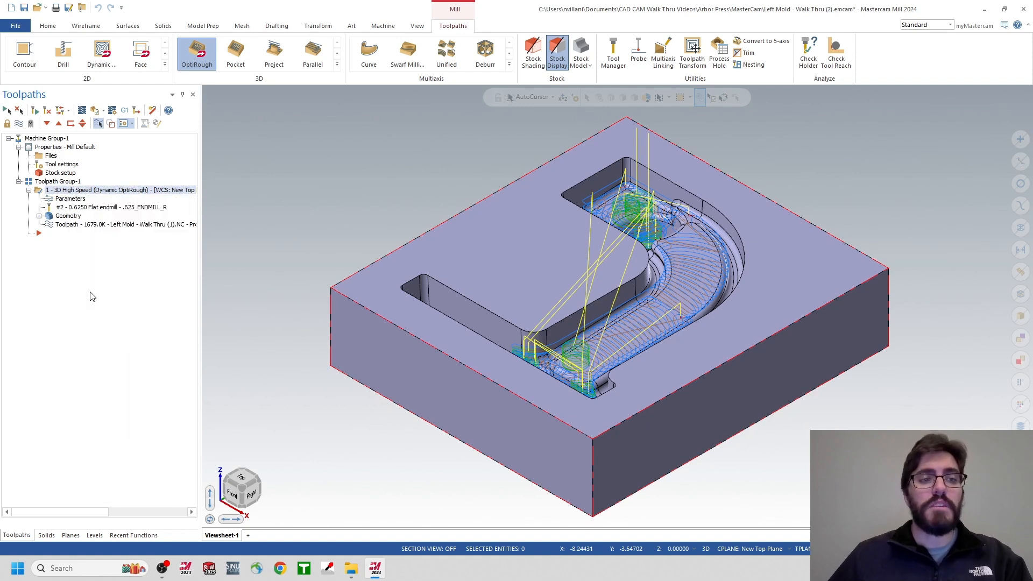
pyautogui.rightClick(47, 238)
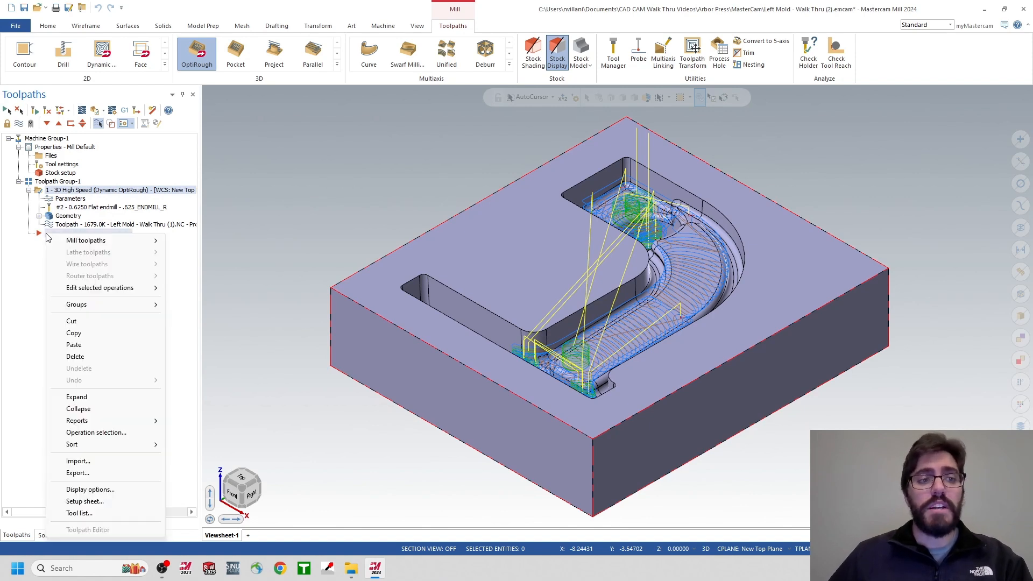
pyautogui.click(84, 346)
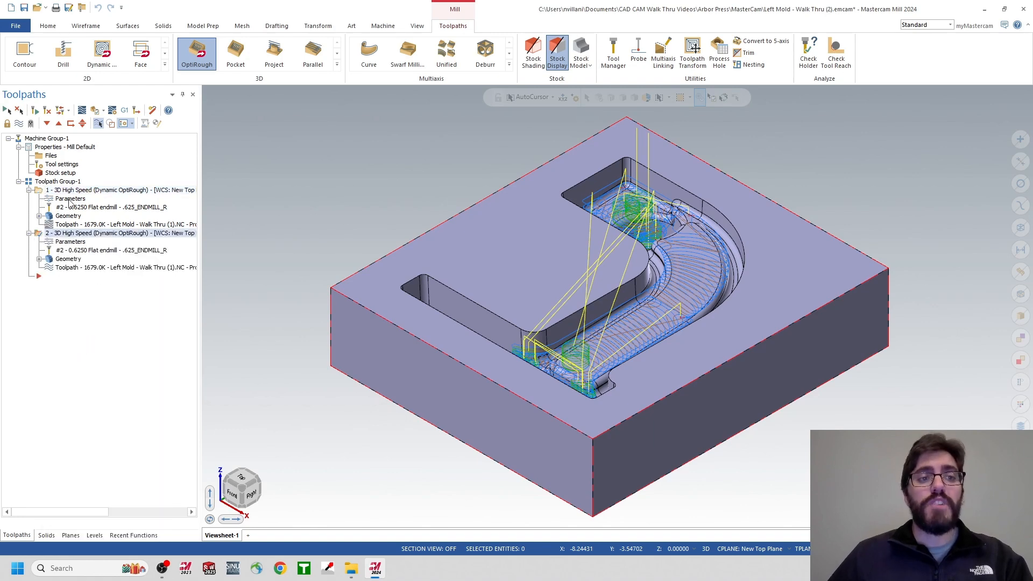
# Step: Change the duplicated OptiRough operation's tool to tool 13, .500_BULL_ENDMILL
pyautogui.click(65, 243)
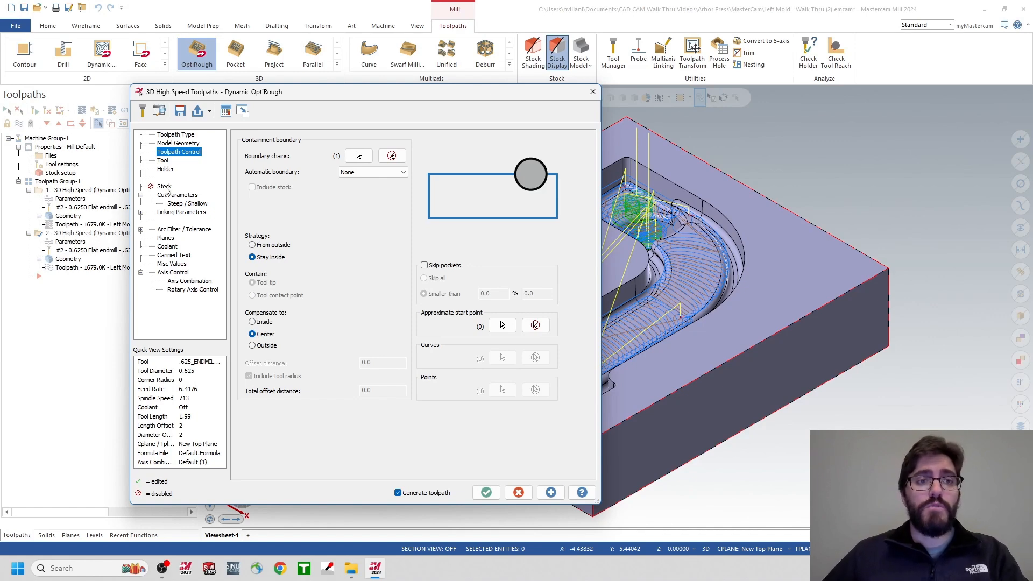
pyautogui.click(164, 161)
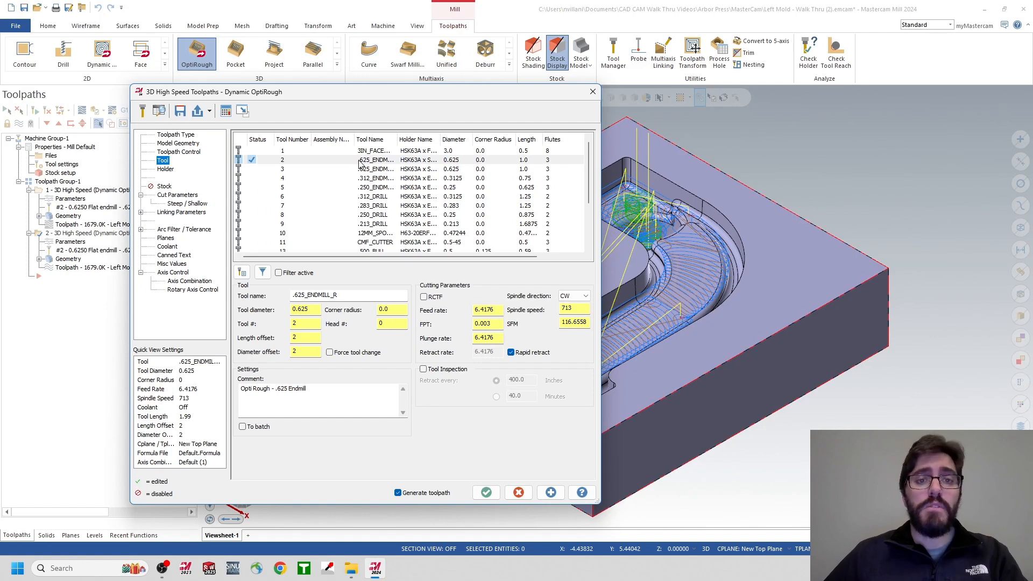
pyautogui.scroll(-2, 360, 164)
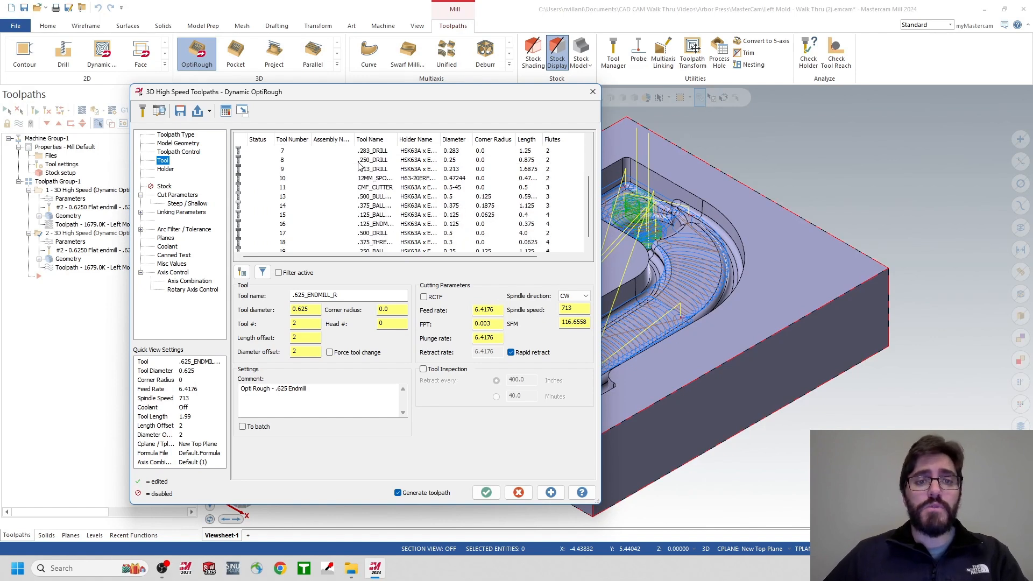
pyautogui.click(372, 198)
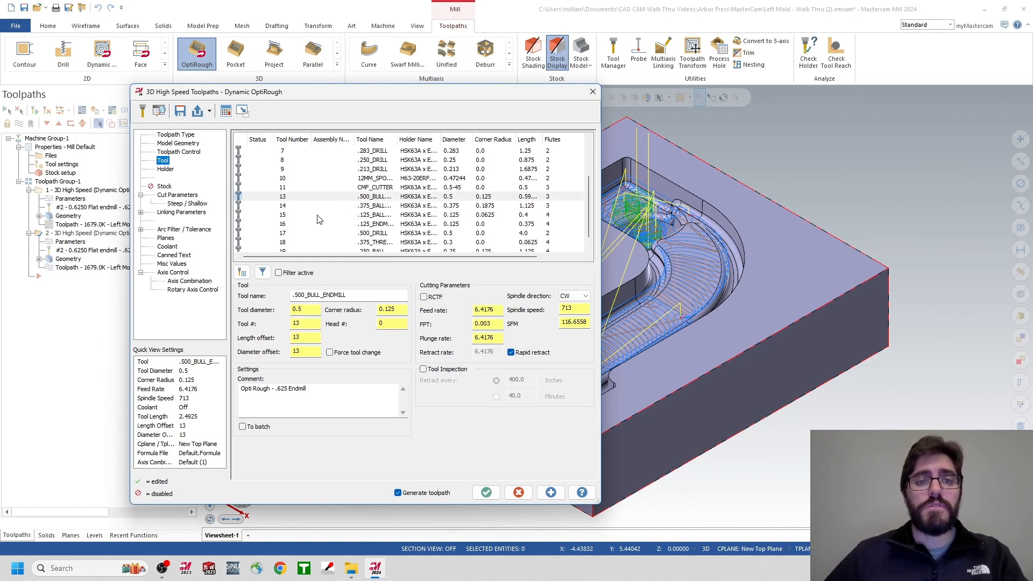
# Step: Re-initialize the .500_BULL_ENDMILL's feeds and speeds, and change the operation comment to "Opti Rough - .500 Bullnose"
pyautogui.rightClick(355, 201)
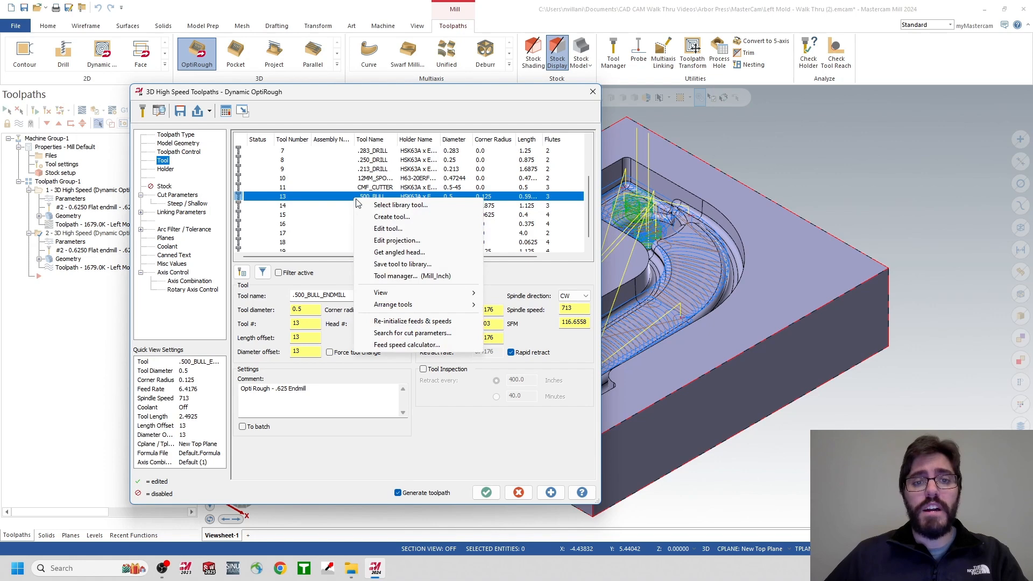
pyautogui.click(389, 321)
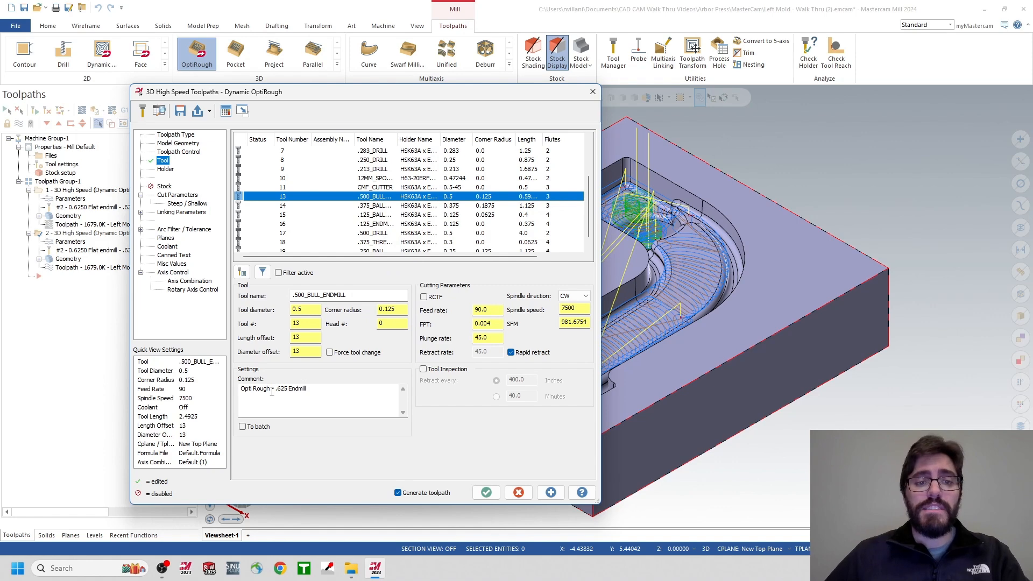
pyautogui.moveTo(317, 389); pyautogui.dragTo(279, 394)
pyautogui.write('50')
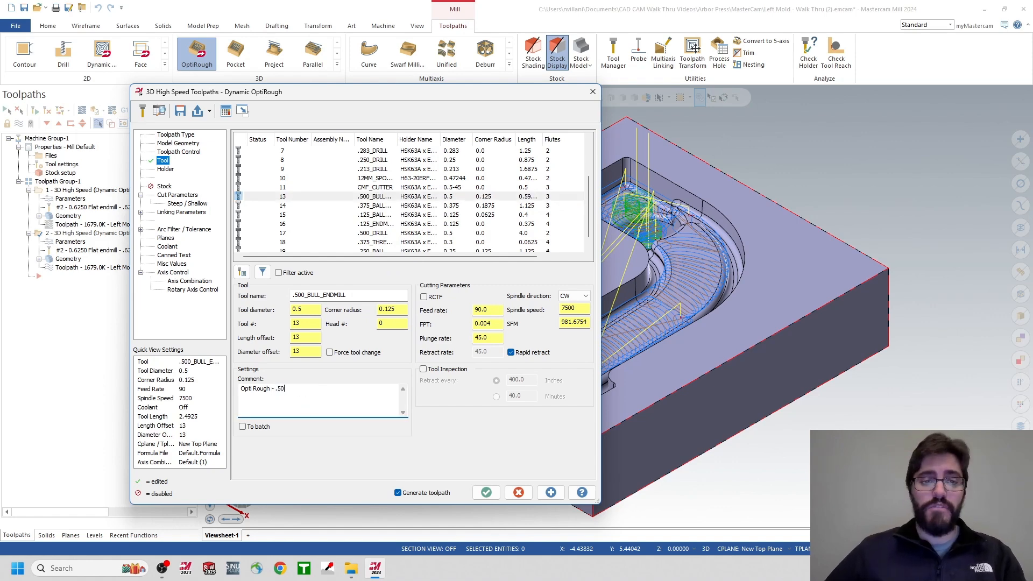
pyautogui.write('0 Bullnose')
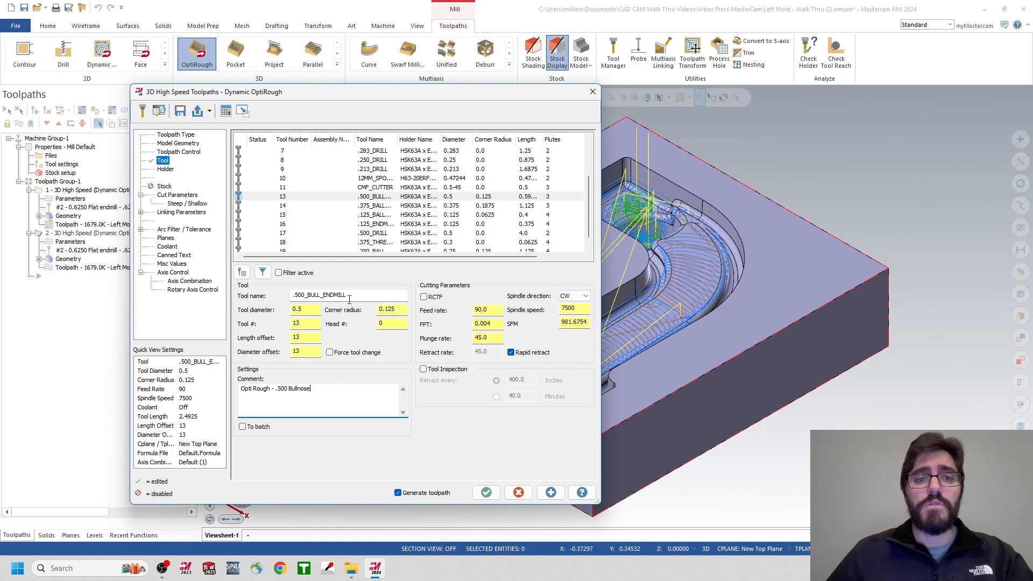
pyautogui.doubleClick(378, 201)
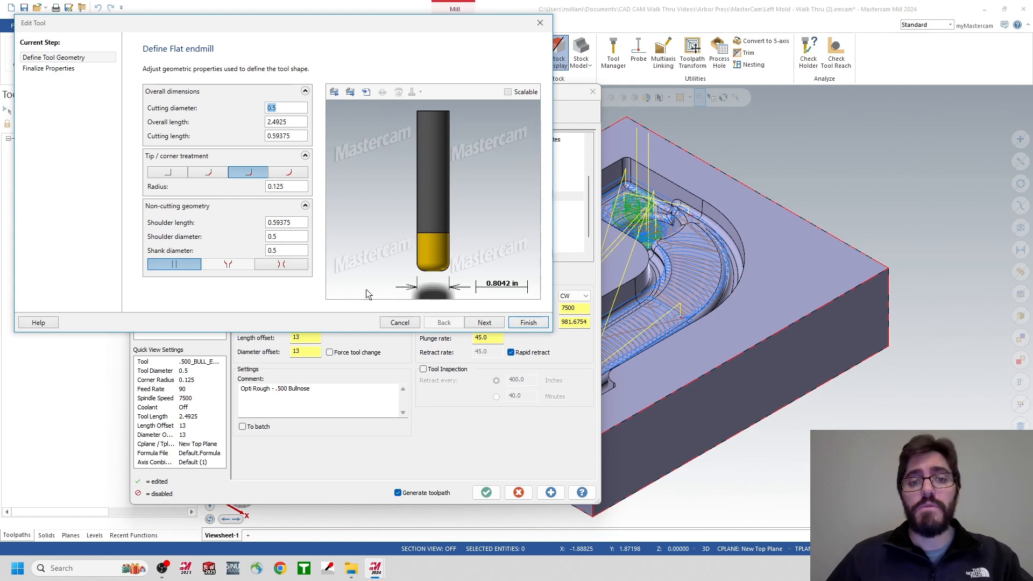
pyautogui.click(399, 322)
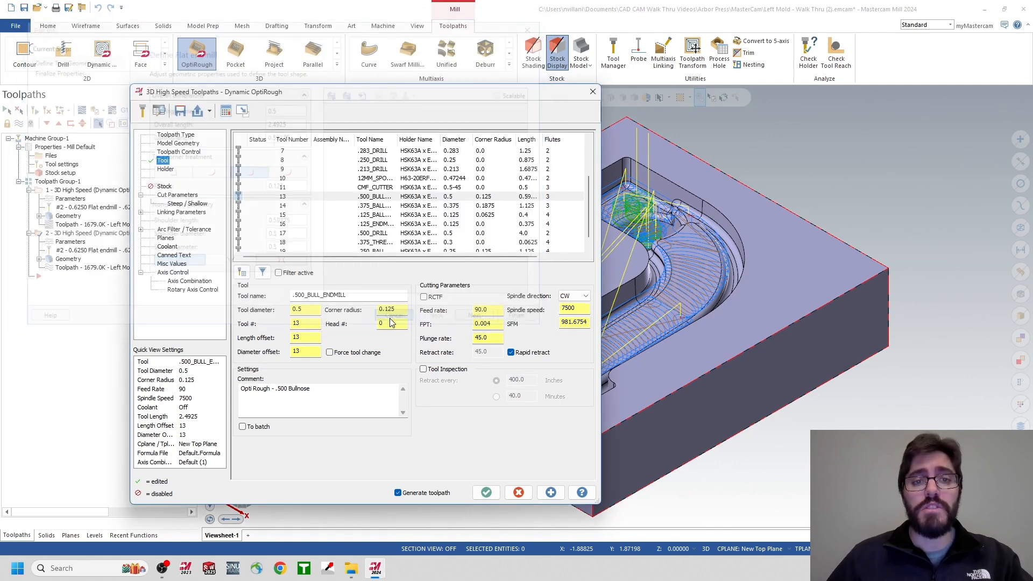
# Step: Set the duplicated operation's cut parameters to a 0.125 stepdown and a 12% stepup
pyautogui.click(178, 195)
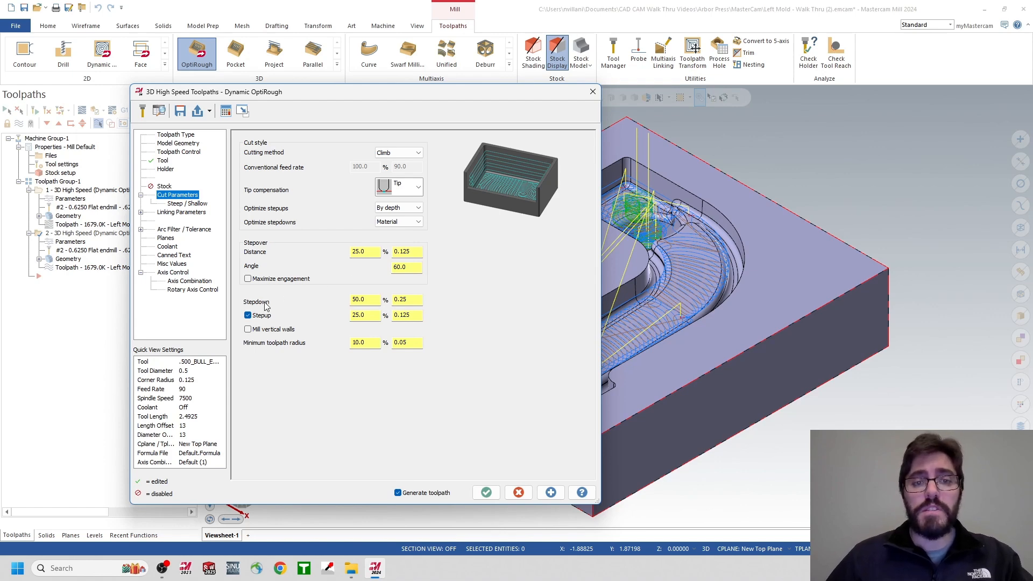
pyautogui.doubleClick(404, 299)
pyautogui.write('.125')
pyautogui.press('Return')
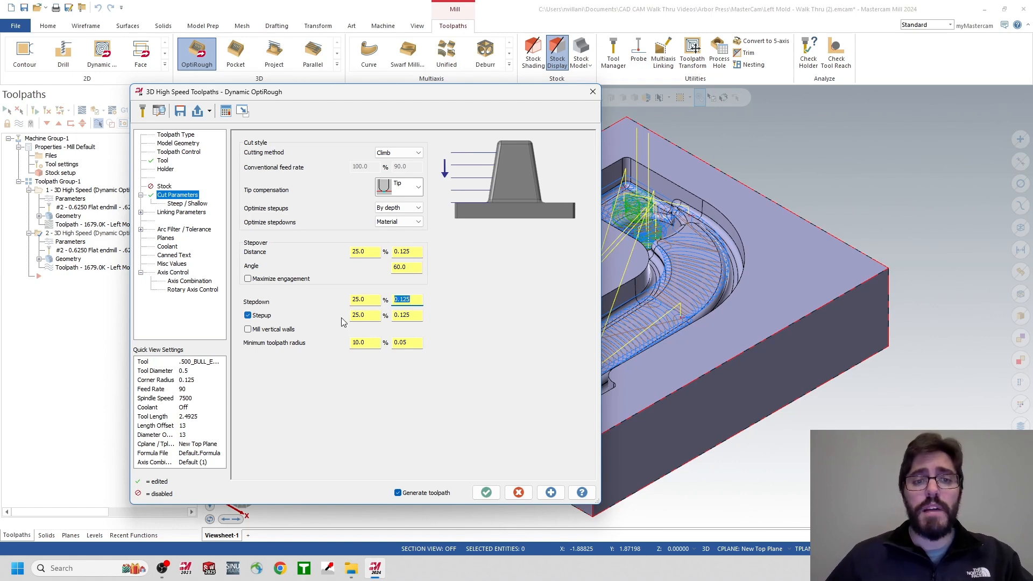
pyautogui.doubleClick(369, 316)
pyautogui.write('12')
pyautogui.press('Return')
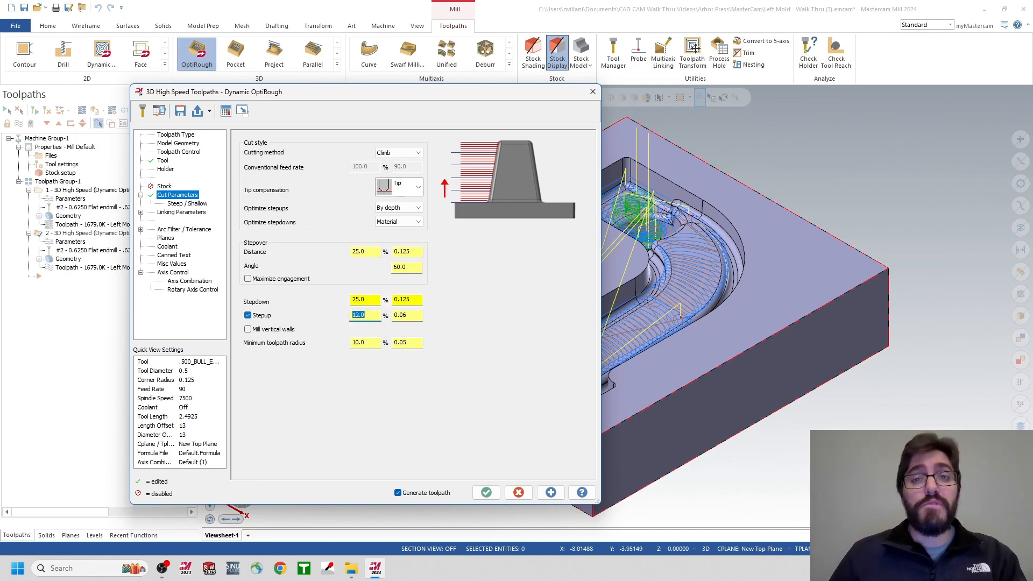
# Step: Set both the wall stock and the floor stock of the machining geometry to 0.005
pyautogui.click(185, 145)
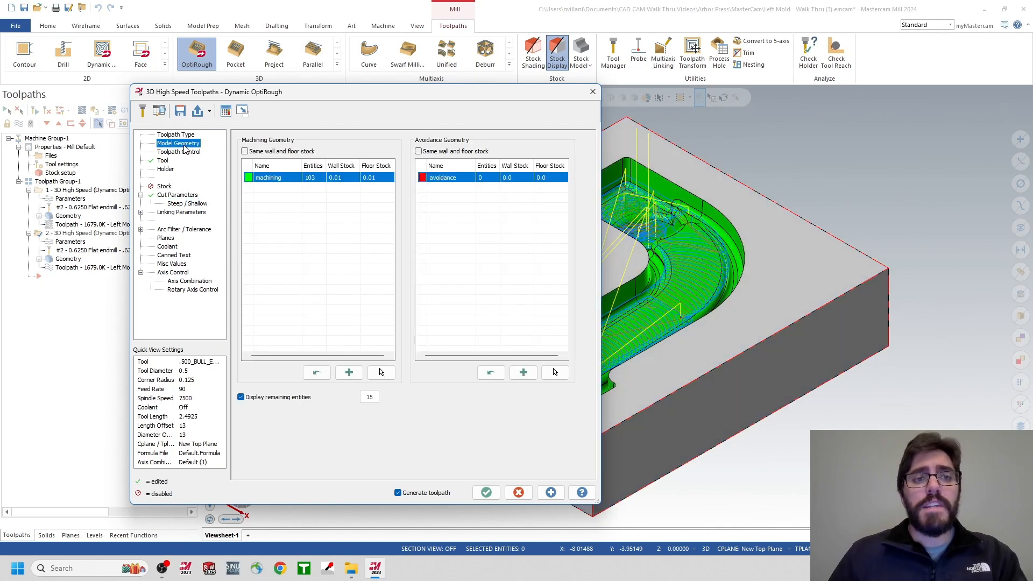
pyautogui.doubleClick(338, 178)
pyautogui.write('.')
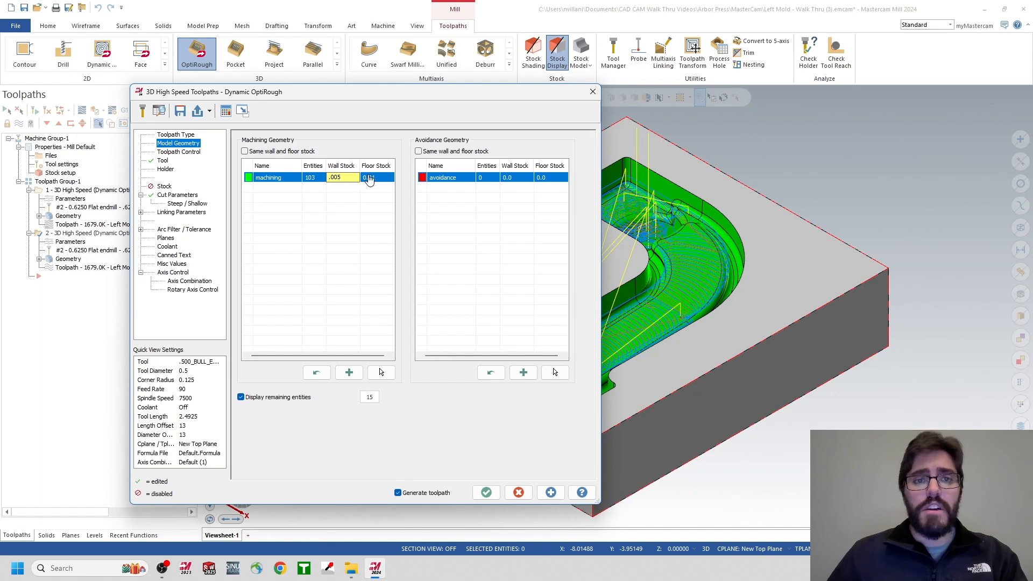
pyautogui.click(371, 179)
pyautogui.doubleClick(371, 180)
pyautogui.write('.005')
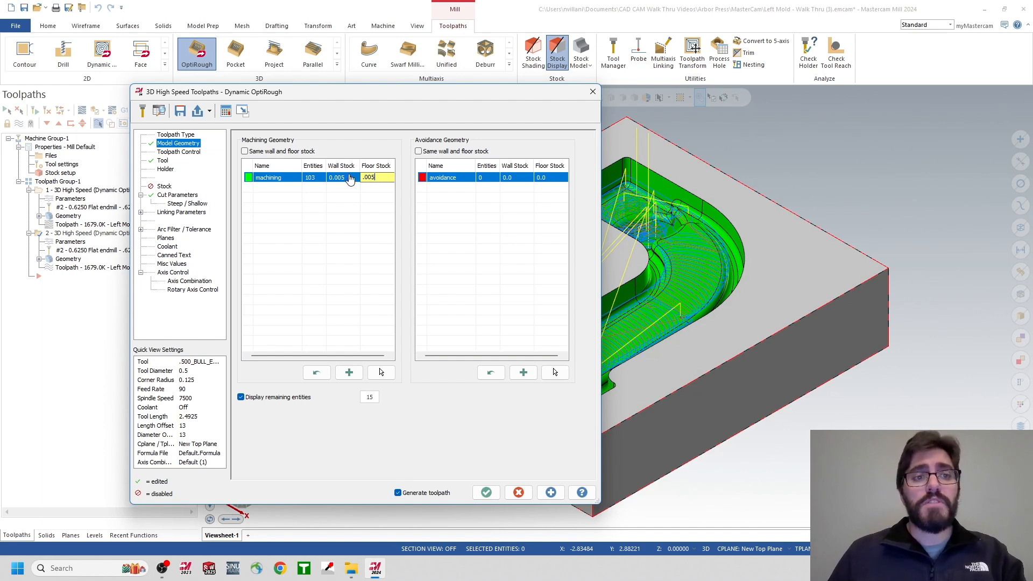
# Step: Enable rest material computed from previous operations in the toolpath group only, and generate the toolpath
pyautogui.click(166, 187)
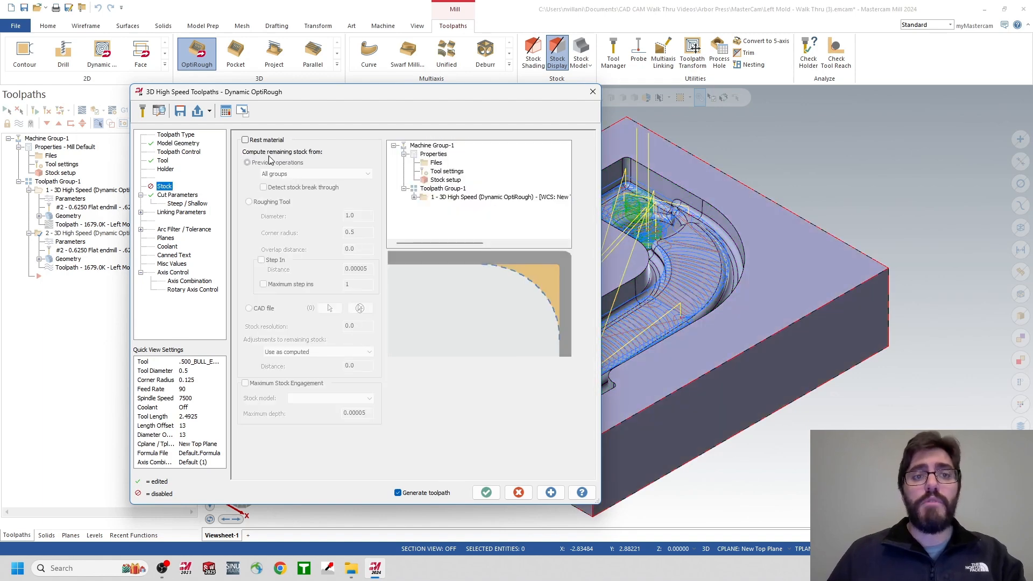
pyautogui.click(245, 140)
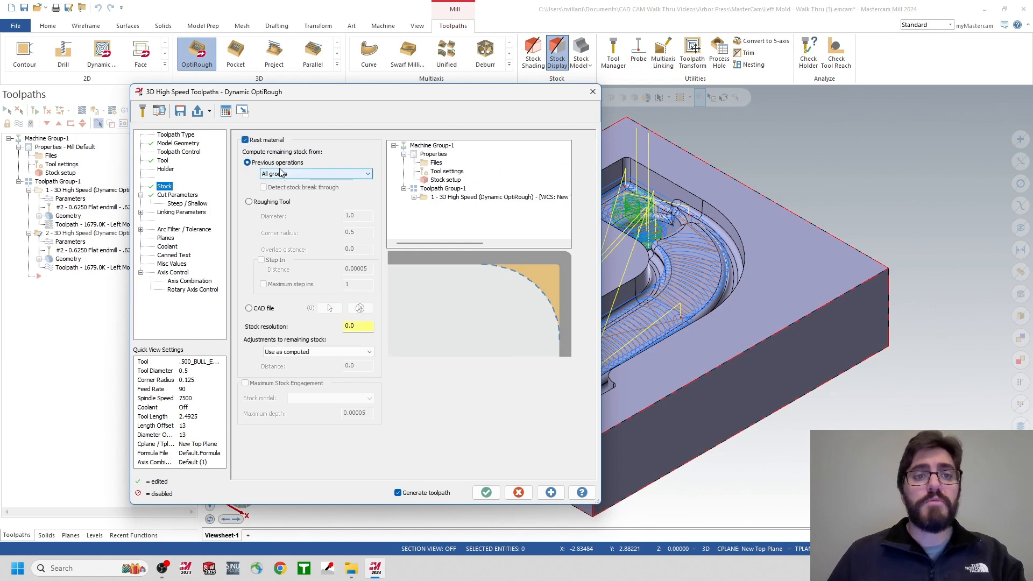
pyautogui.click(315, 174)
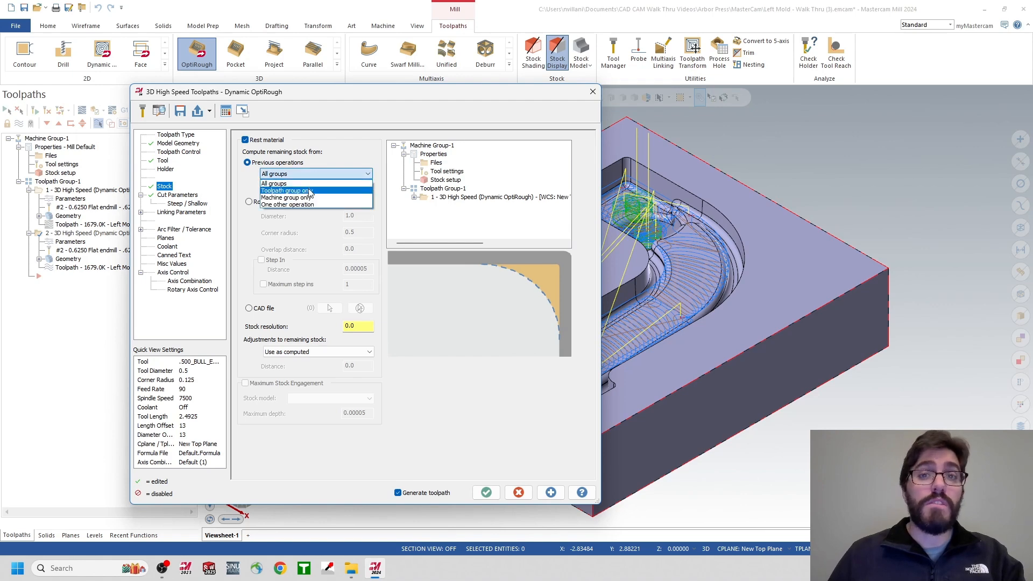
pyautogui.click(309, 191)
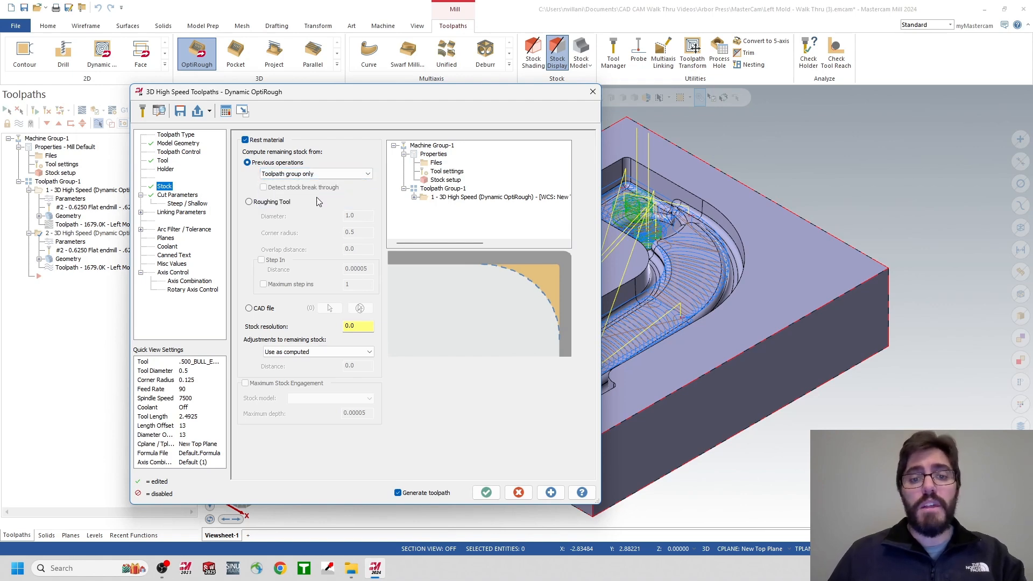
pyautogui.click(485, 492)
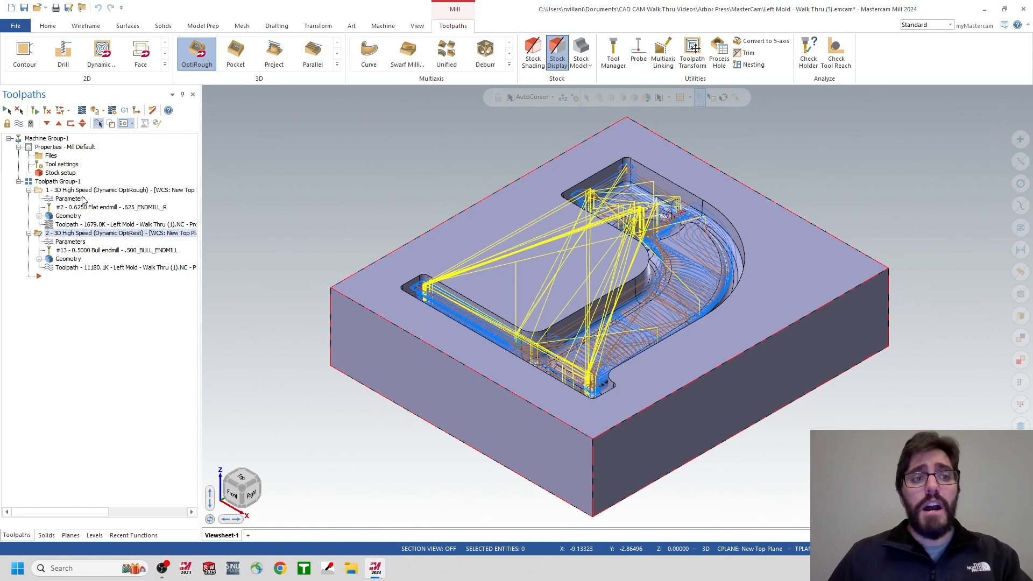
# Step: Verify all operations in Toolpath Group-1 by simulating their cuts, and close the simulator
pyautogui.click(58, 183)
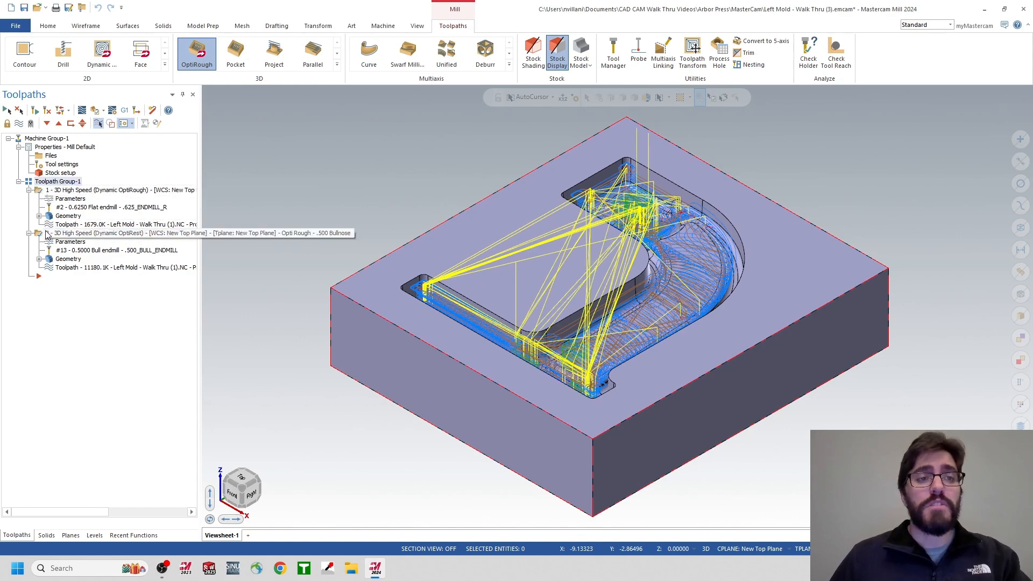
pyautogui.click(95, 112)
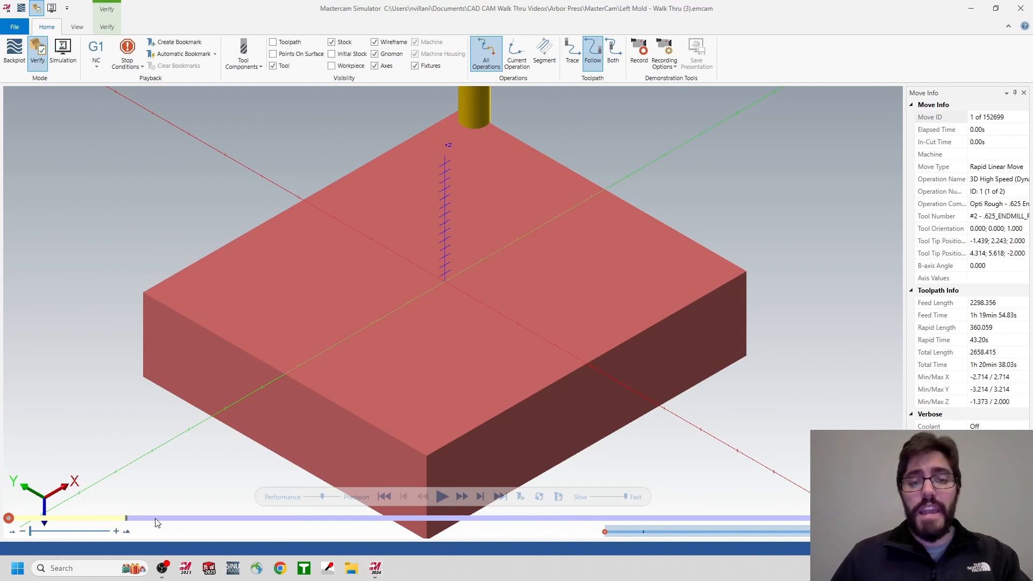
pyautogui.click(441, 496)
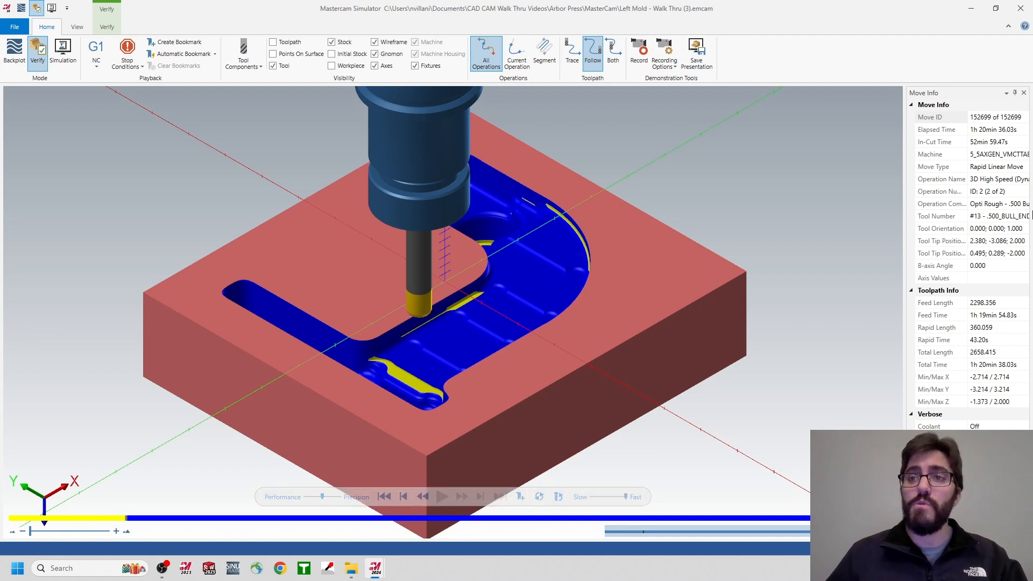
pyautogui.click(1021, 8)
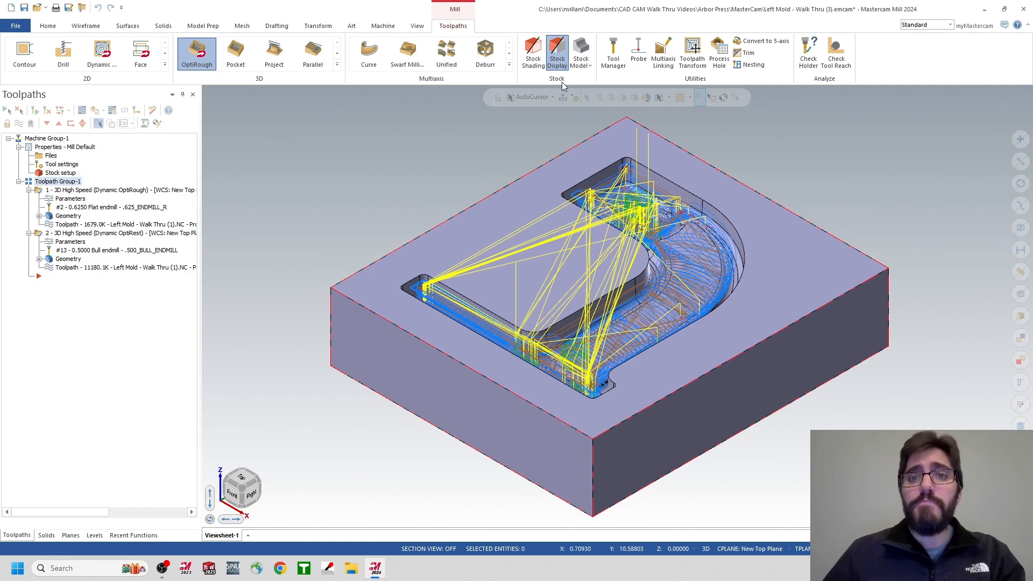
# Step: Start a stock model named "Rough op" with colour 13 (magenta) and take its initial rectangular shape from the stock setup
pyautogui.click(581, 52)
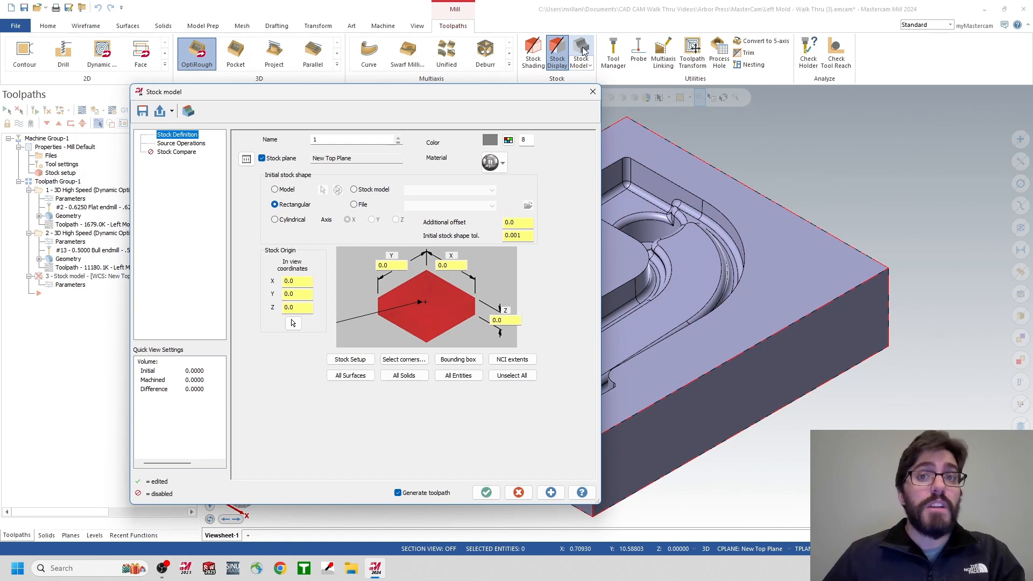
pyautogui.doubleClick(303, 144)
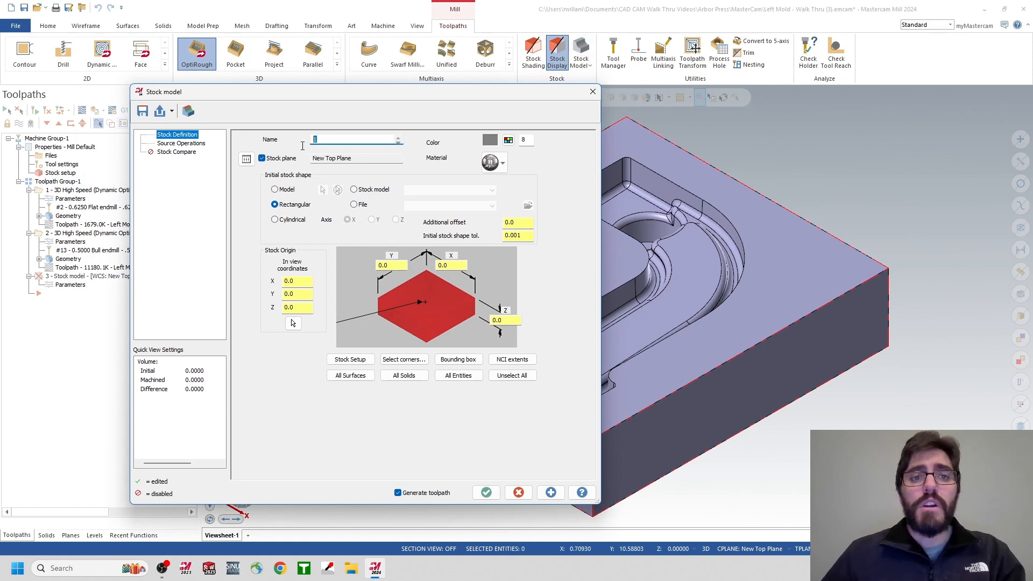
pyautogui.write('Rough op')
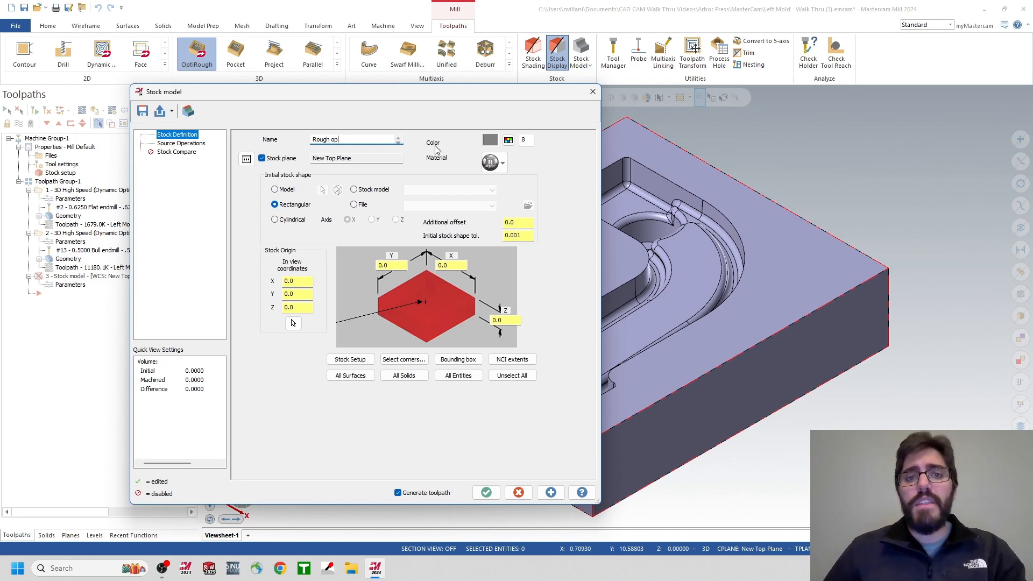
pyautogui.click(507, 140)
pyautogui.click(178, 170)
pyautogui.click(157, 375)
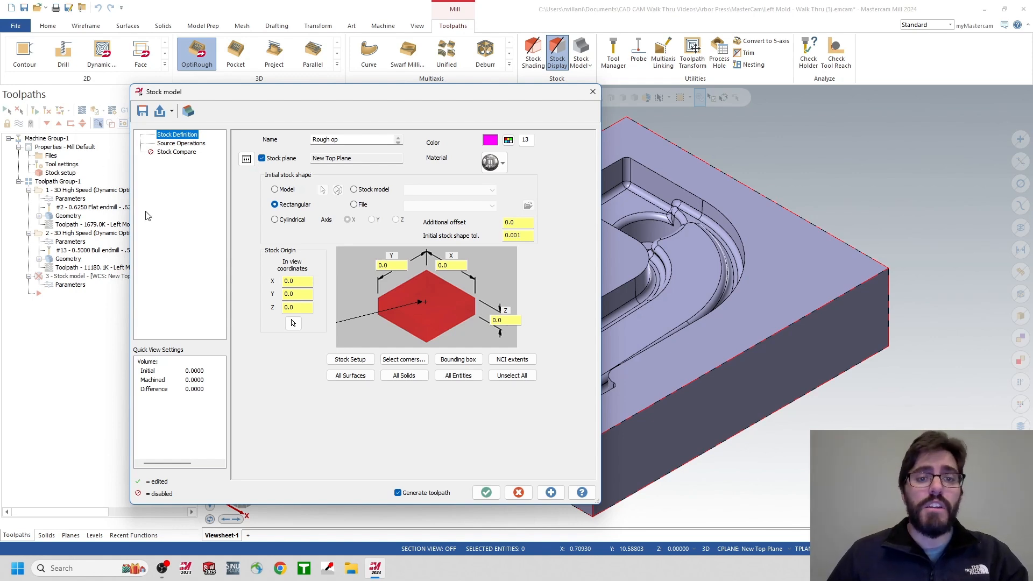
pyautogui.click(350, 360)
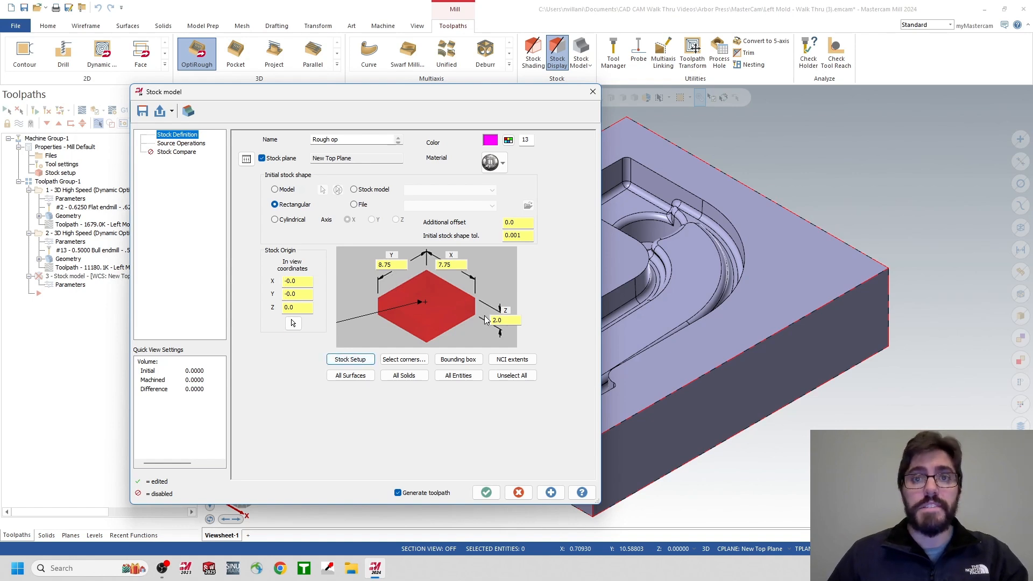
# Step: Use both operations of Toolpath Group-1 as the stock model's source operations and generate it
pyautogui.click(203, 146)
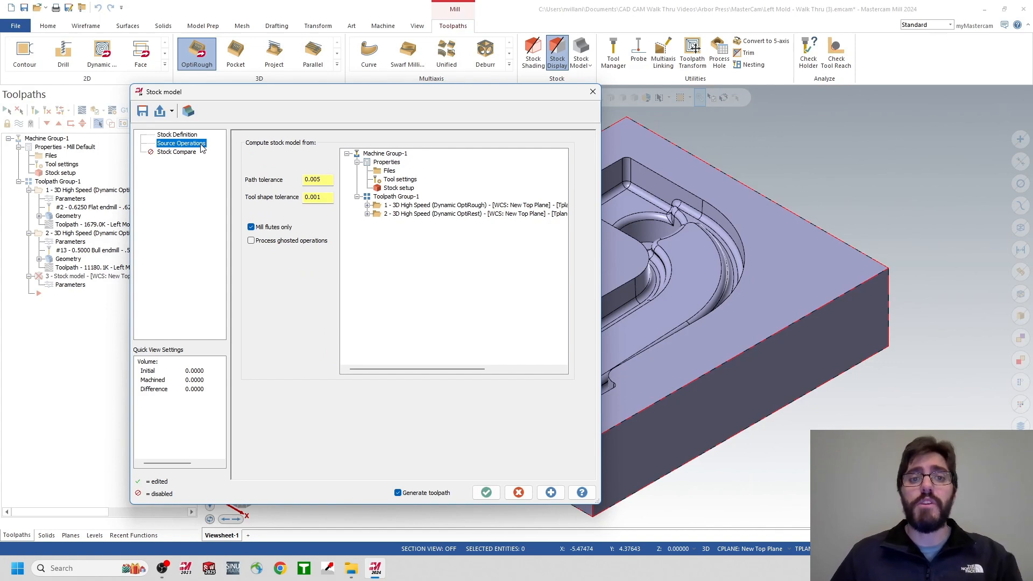
pyautogui.click(381, 197)
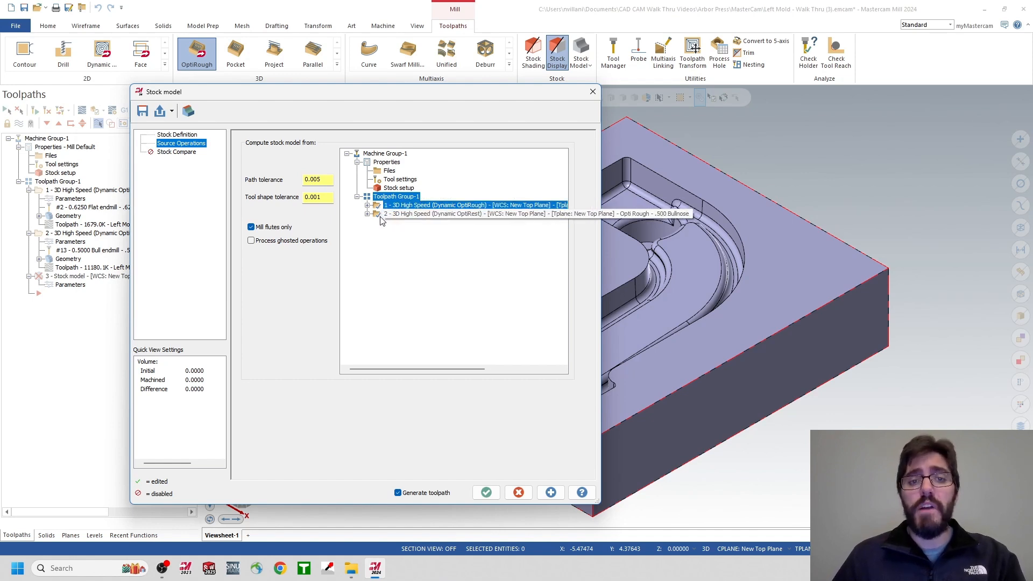
pyautogui.click(486, 493)
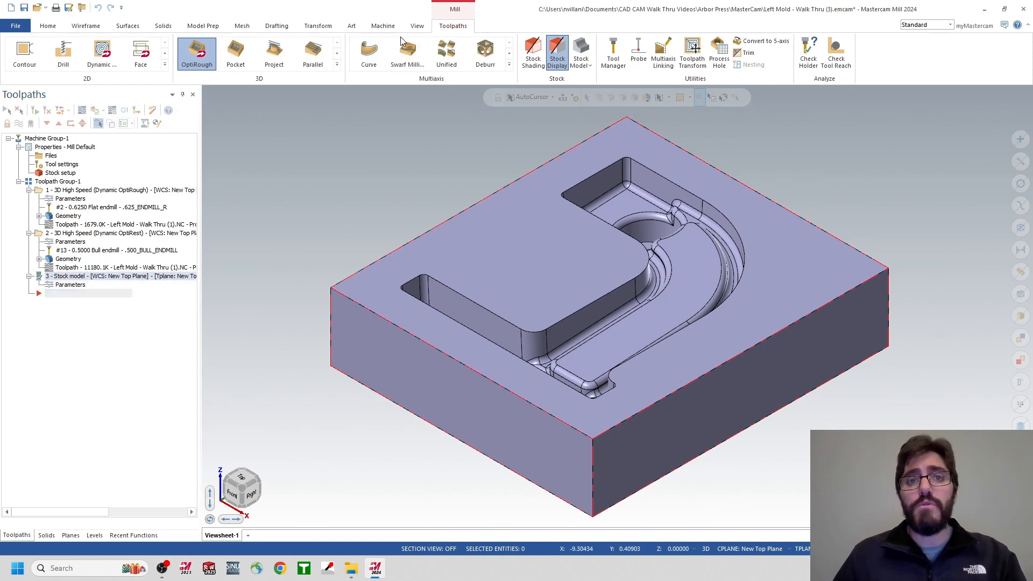
# Step: Check the stock model's processing in the Multi-Threading Manager and close the manager
pyautogui.click(416, 27)
pyautogui.click(491, 56)
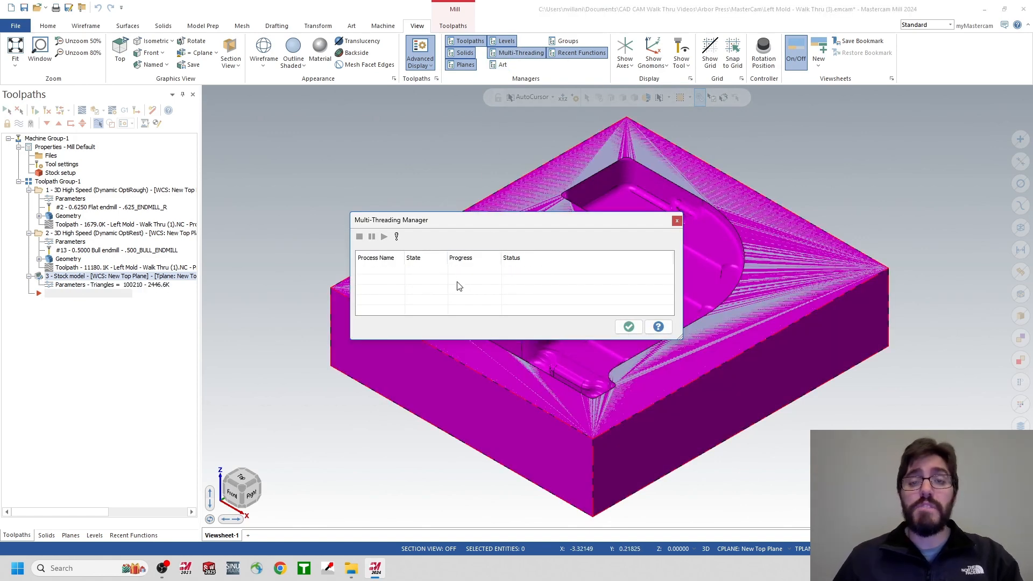
pyautogui.click(625, 326)
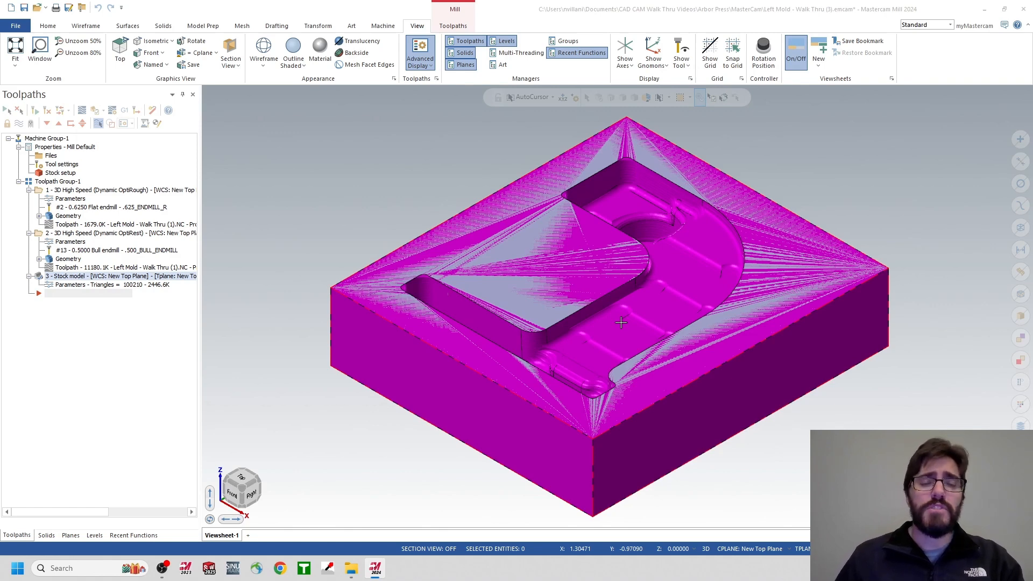
# Step: Start an Equal Scallop finishing toolpath and select all faces of the mold cavity as its machining geometry
pyautogui.click(463, 28)
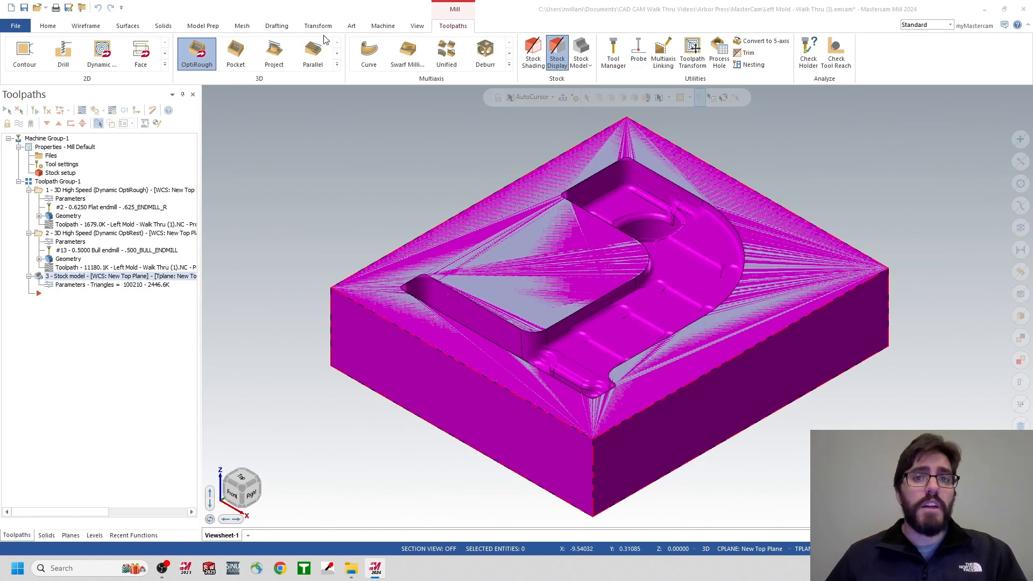
pyautogui.click(339, 64)
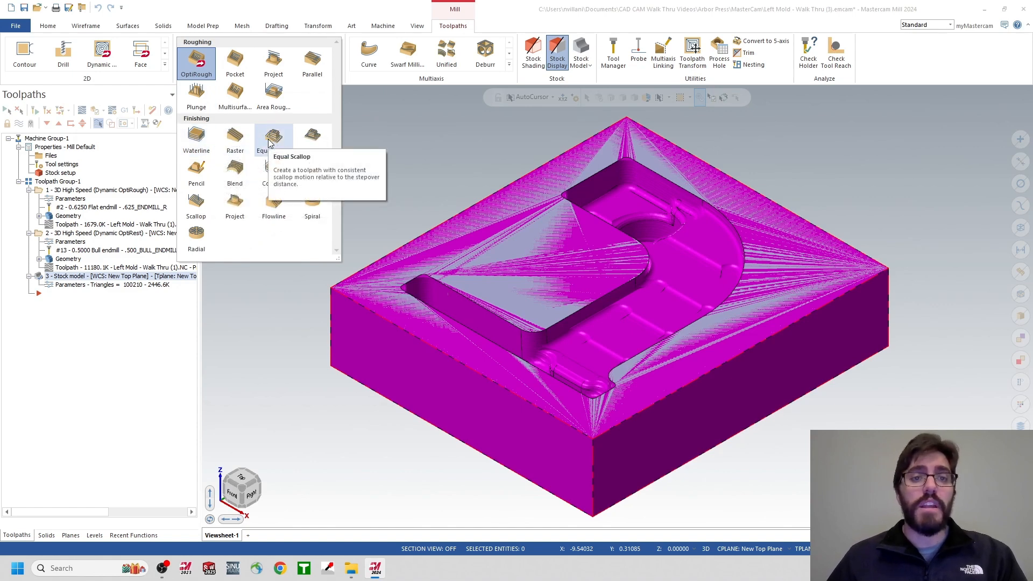
pyautogui.click(270, 139)
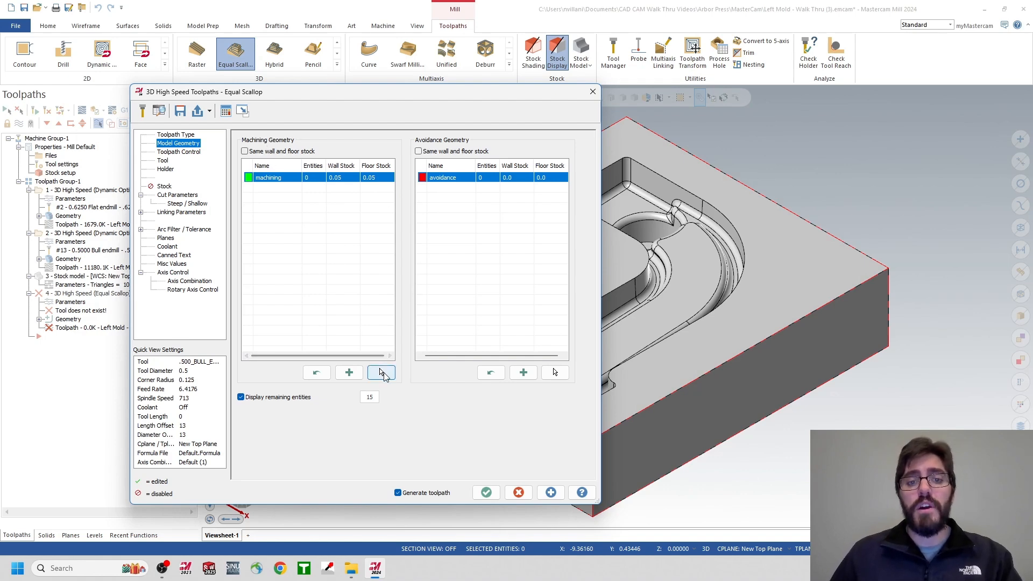
pyautogui.click(381, 372)
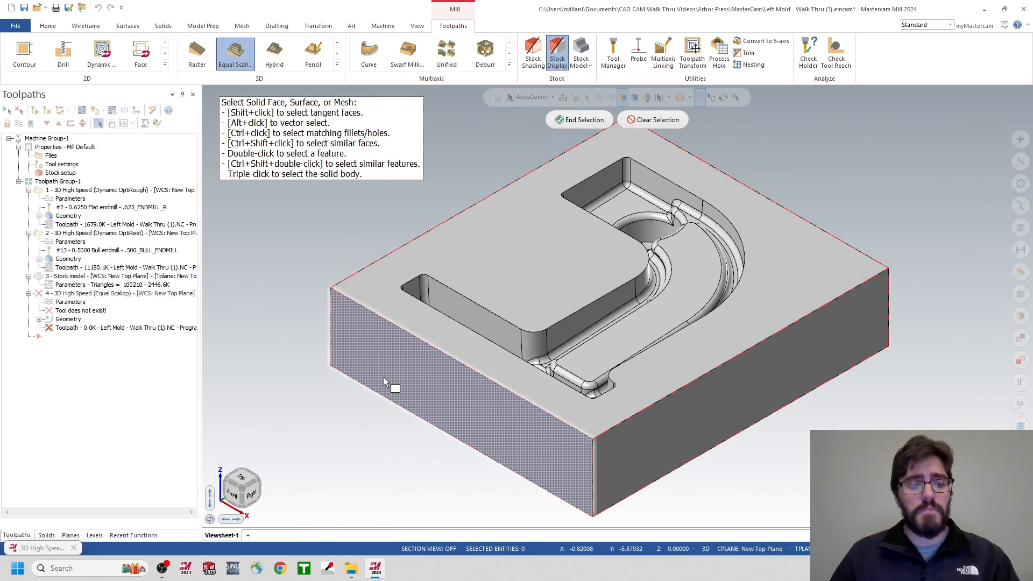
pyautogui.doubleClick(638, 329)
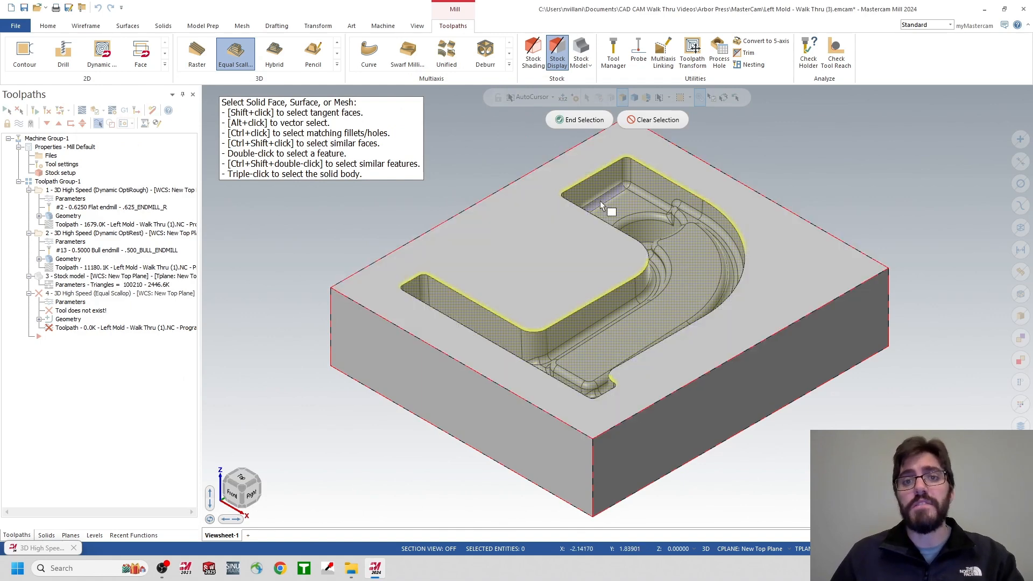
pyautogui.click(573, 120)
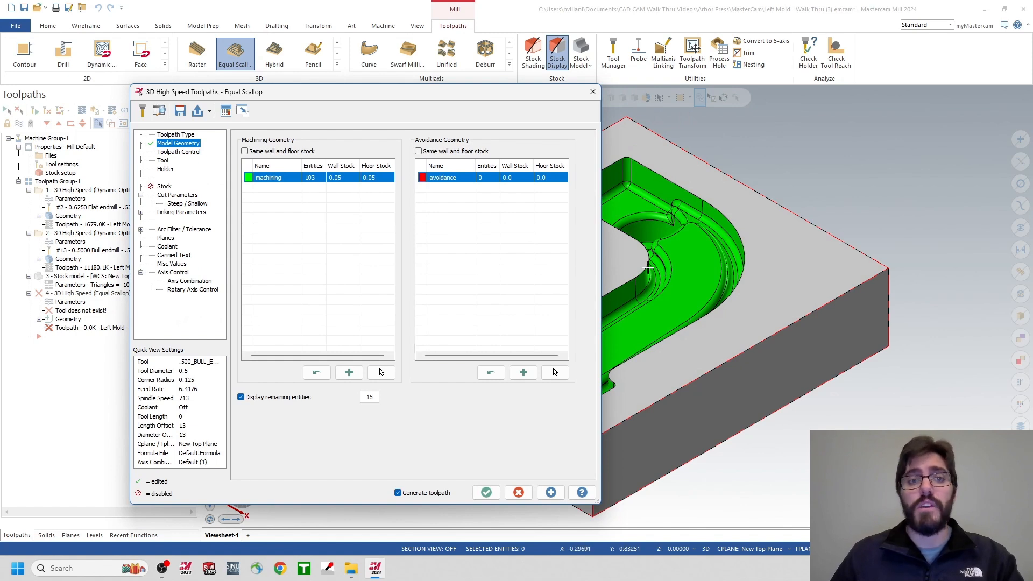
# Step: Set the machining geometry's wall and floor stock to 0, and select the block's top face as avoidance geometry
pyautogui.doubleClick(338, 179)
pyautogui.write('0')
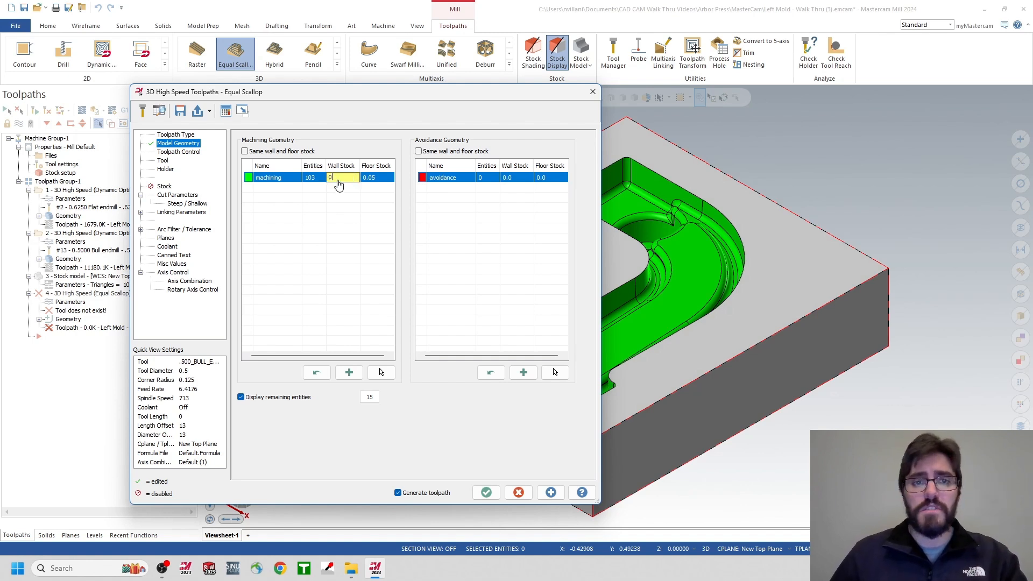
pyautogui.click(375, 184)
pyautogui.doubleClick(375, 179)
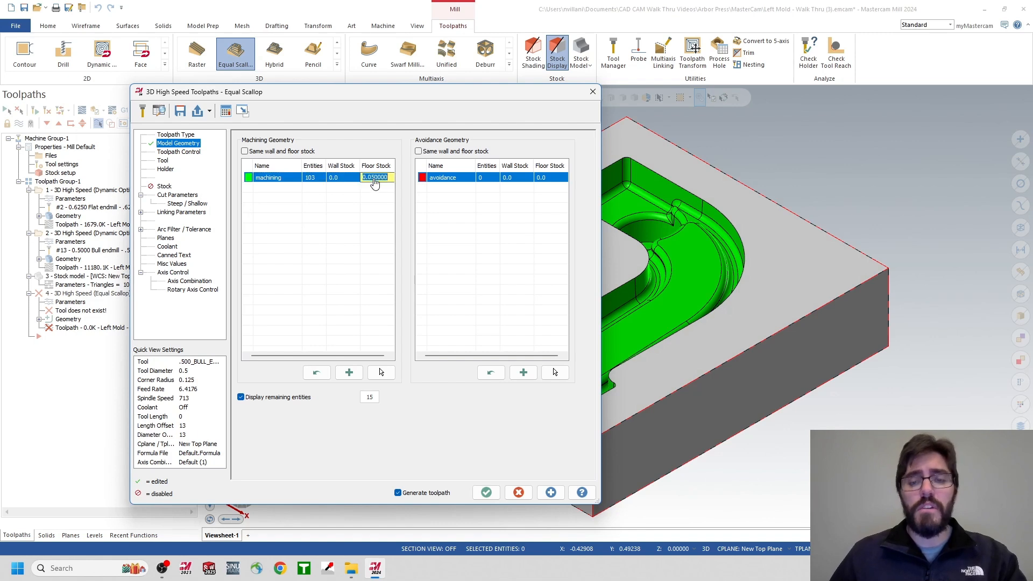
pyautogui.write('0')
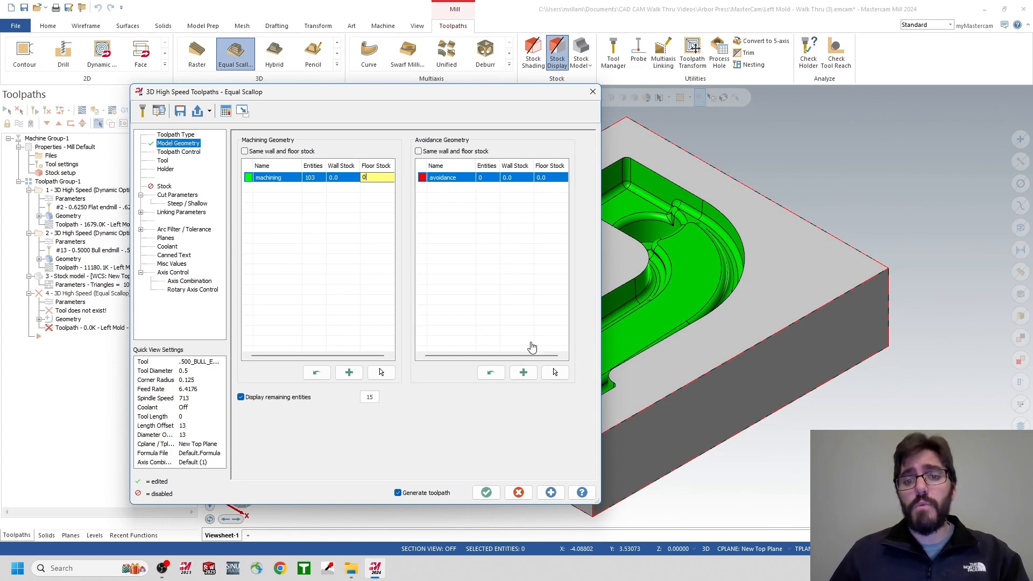
pyautogui.click(555, 373)
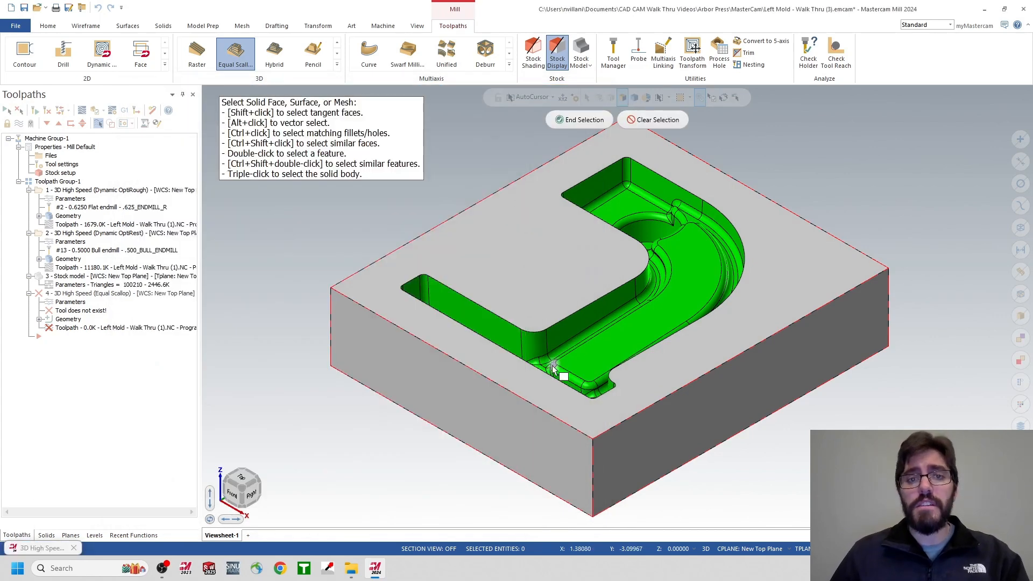
pyautogui.click(573, 120)
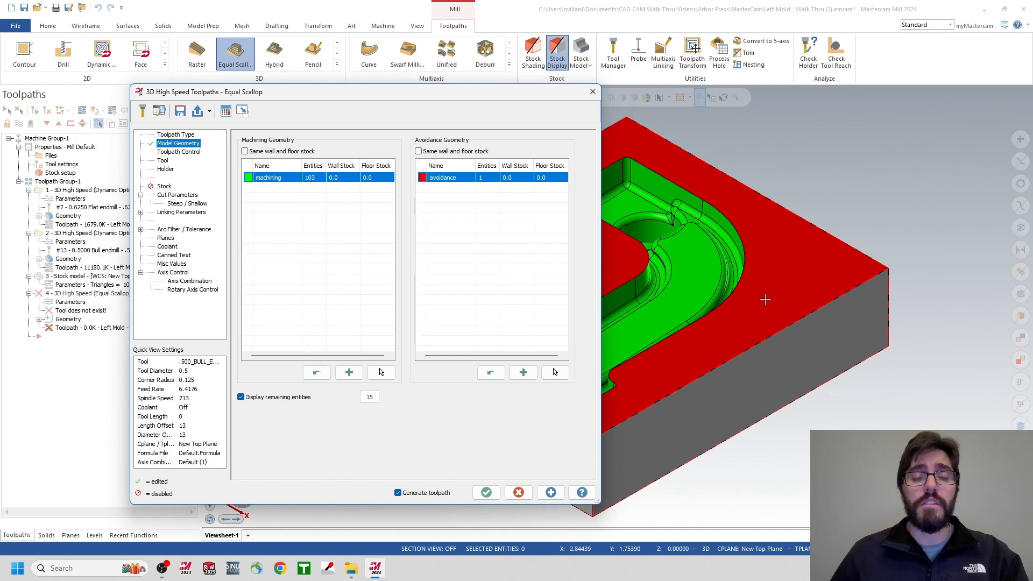
# Step: Use tool 19, the .250_BALL_ENDMILL, for the toolpath and enter the comment ".250 Ballmill - Finish"
pyautogui.click(172, 153)
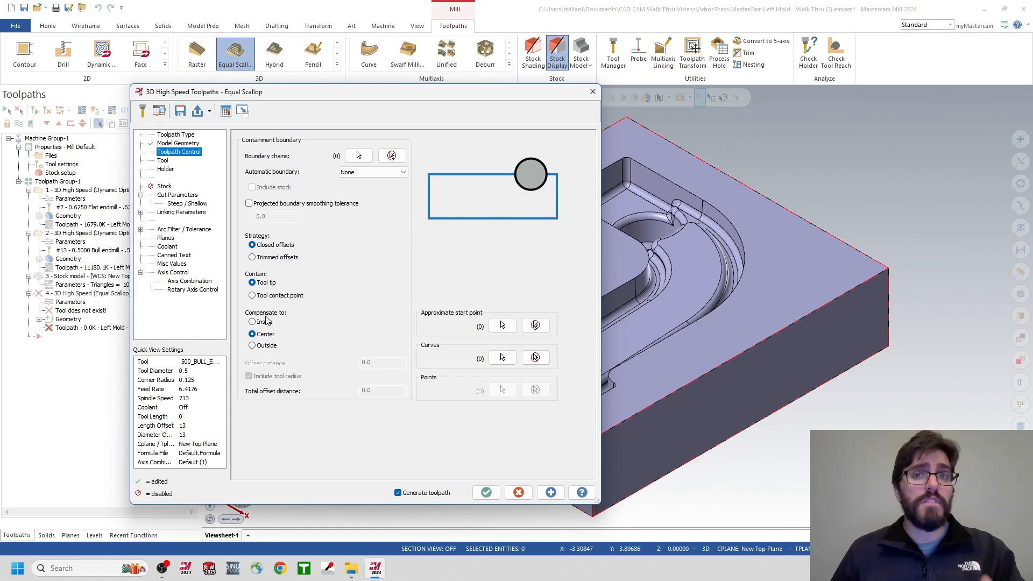
pyautogui.click(163, 161)
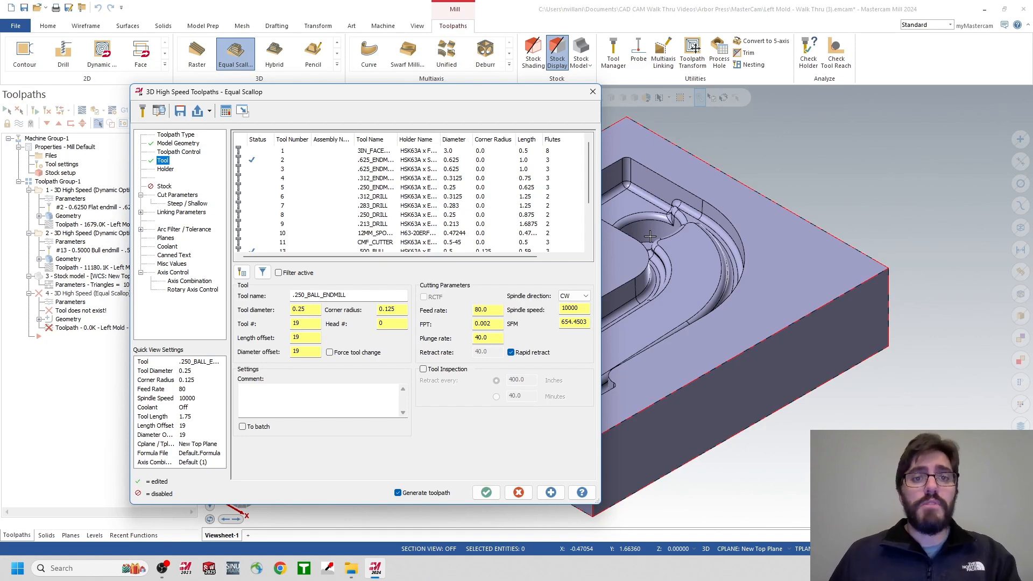
pyautogui.scroll(-3, 395, 171)
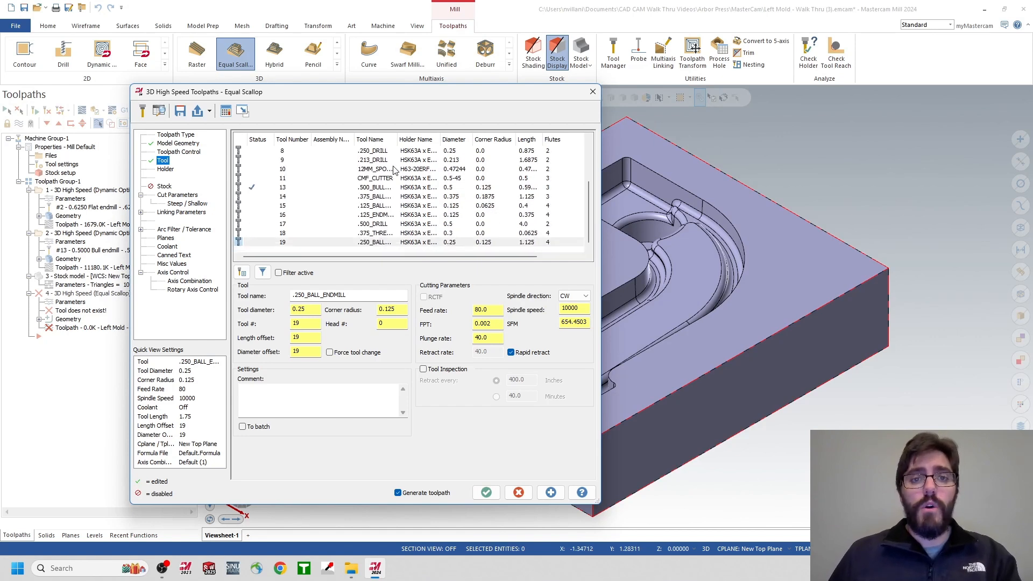
pyautogui.click(359, 243)
pyautogui.click(311, 403)
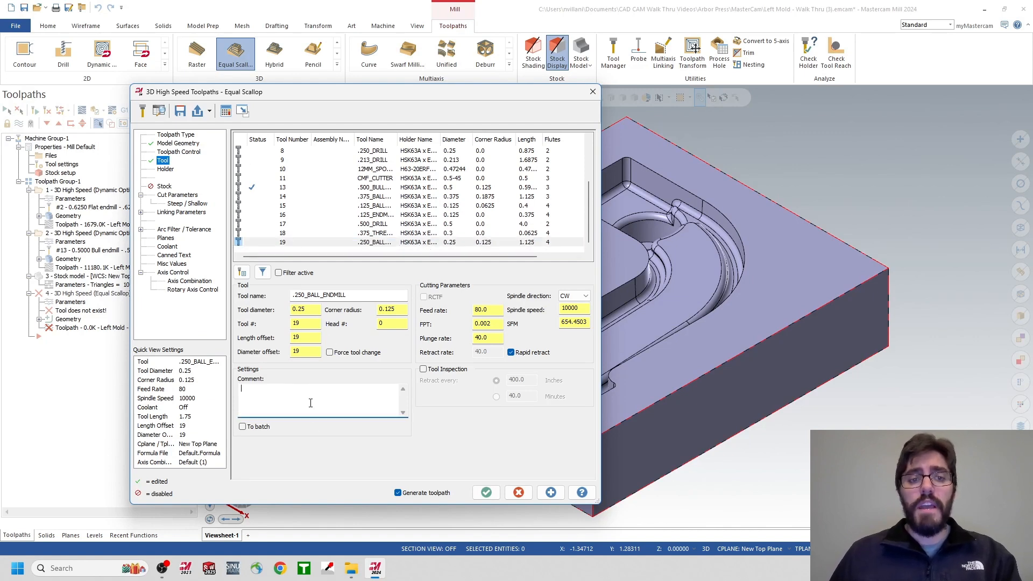
pyautogui.write('.250 Ballmill - Finish')
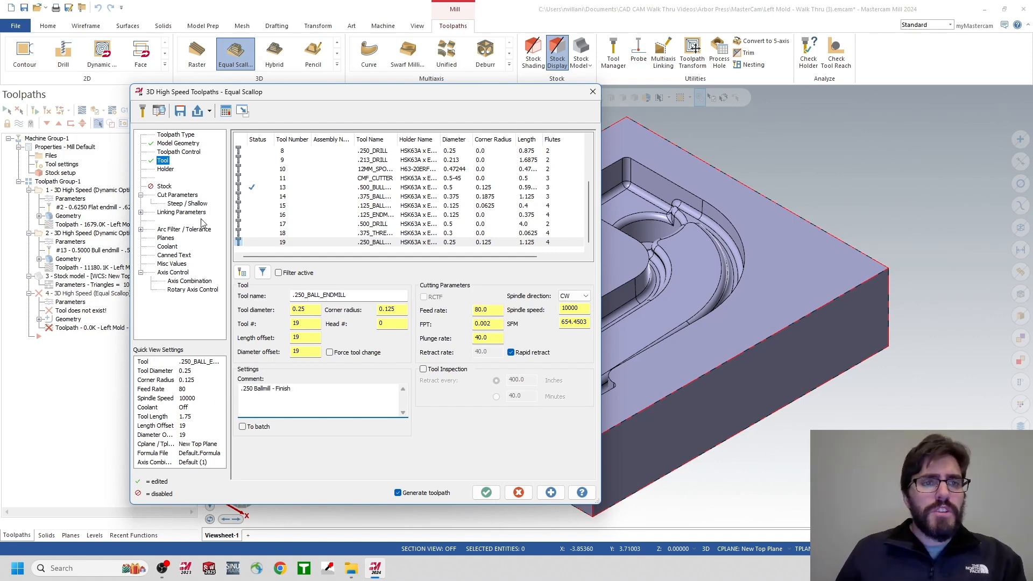
# Step: Set the Equal Scallop stepover to 0.01 in the cut parameters
pyautogui.click(189, 196)
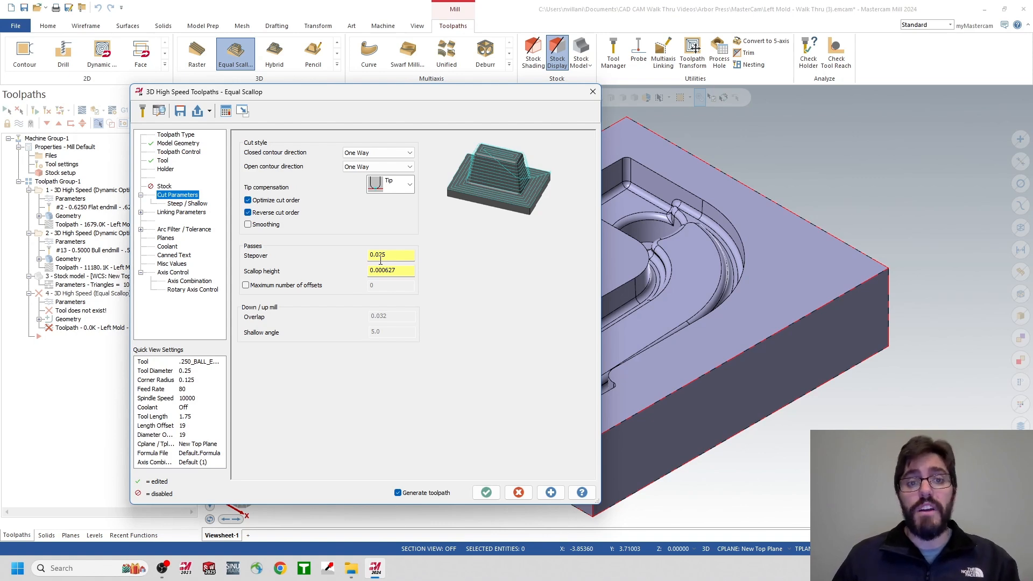
pyautogui.moveTo(387, 256); pyautogui.dragTo(361, 259)
pyautogui.write('.01')
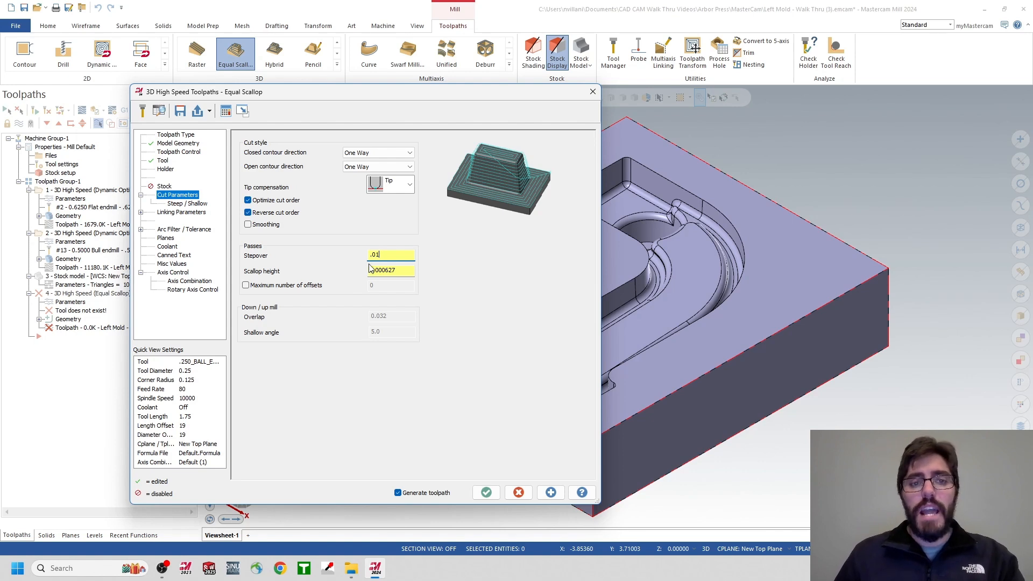
pyautogui.click(399, 268)
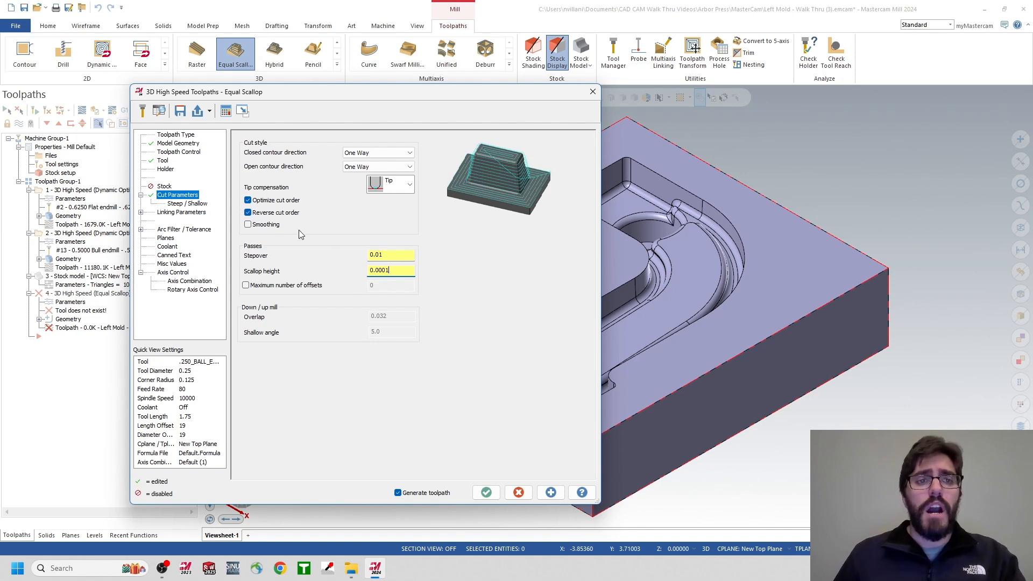
# Step: Enable the minimum and maximum Z depths in the steep/shallow settings and detect the limits for both
pyautogui.click(195, 203)
pyautogui.click(261, 246)
pyautogui.click(262, 292)
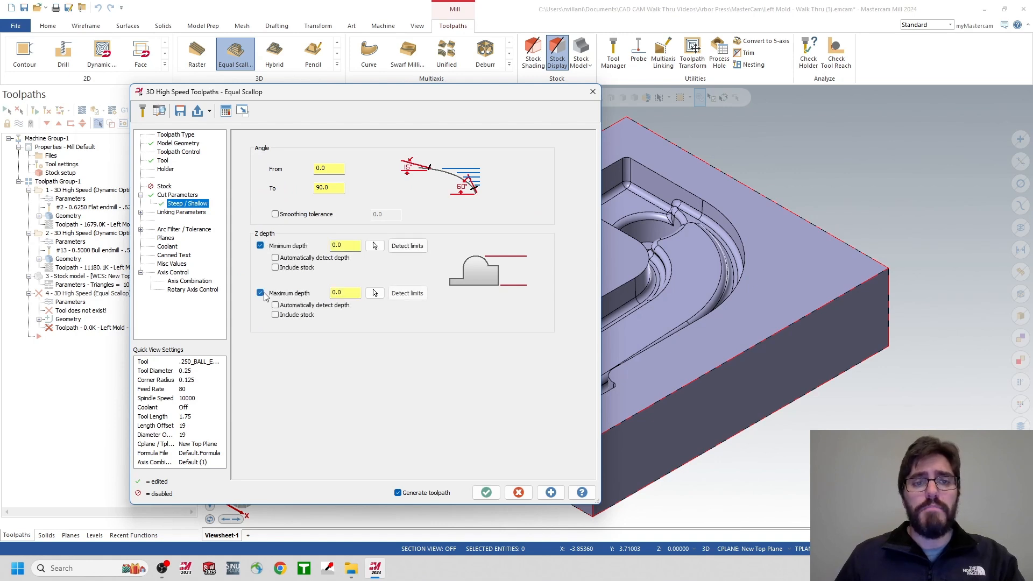
pyautogui.click(403, 251)
pyautogui.click(407, 293)
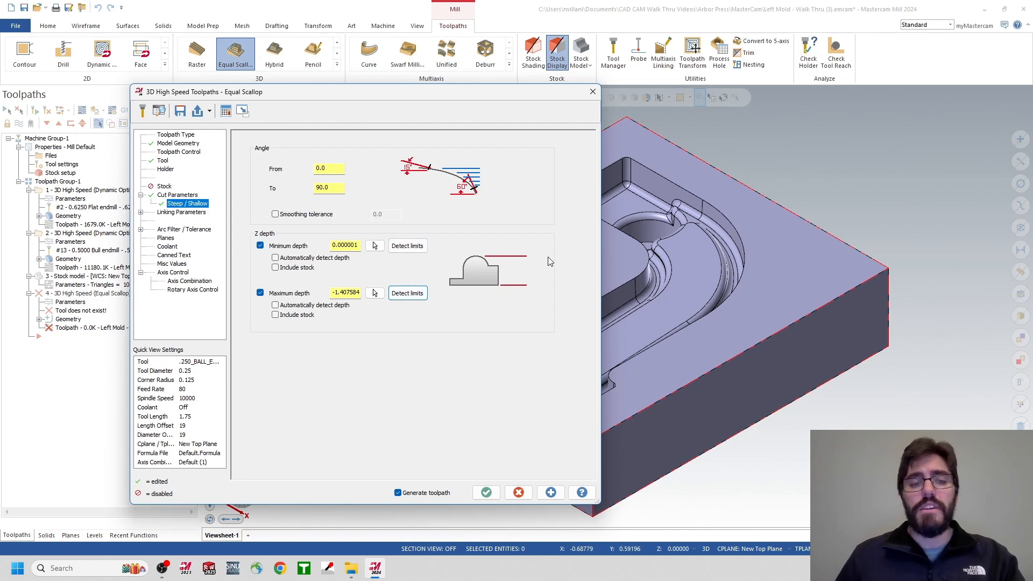
# Step: Change the retract type to Minimum Vertical Retract in the linking parameters and generate the Equal Scallop toolpath
pyautogui.click(181, 213)
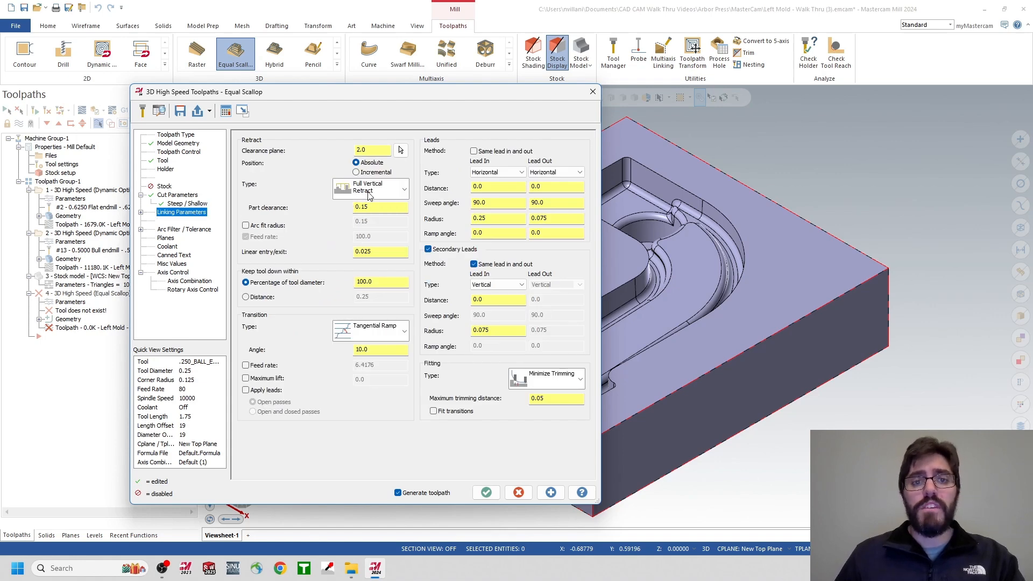
pyautogui.click(401, 195)
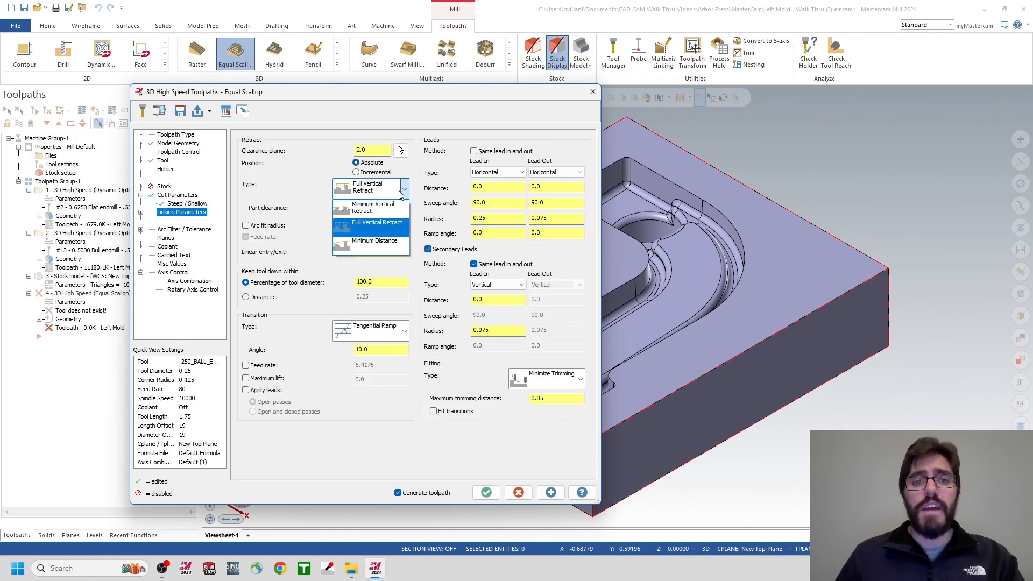
pyautogui.click(386, 209)
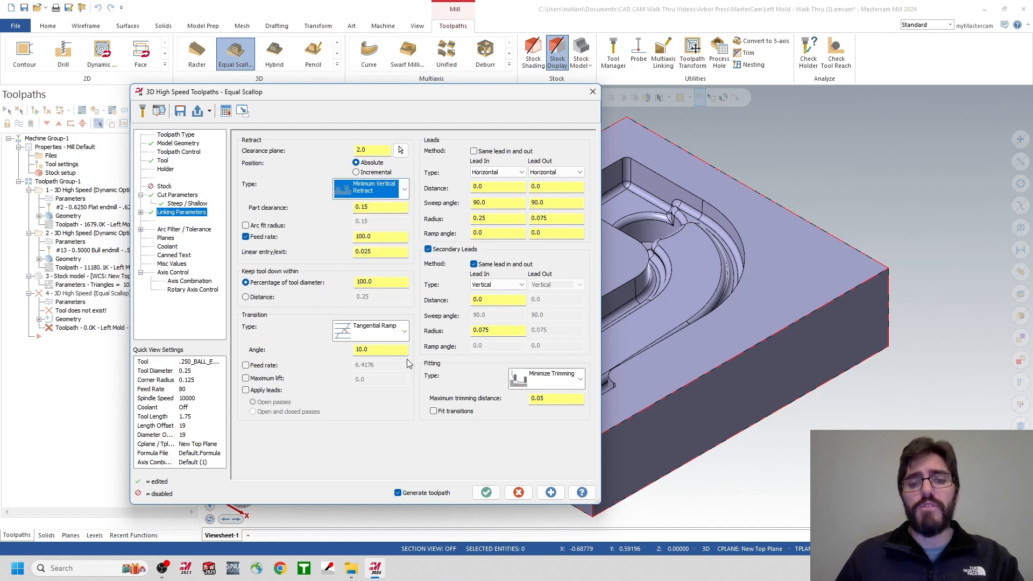
pyautogui.click(485, 493)
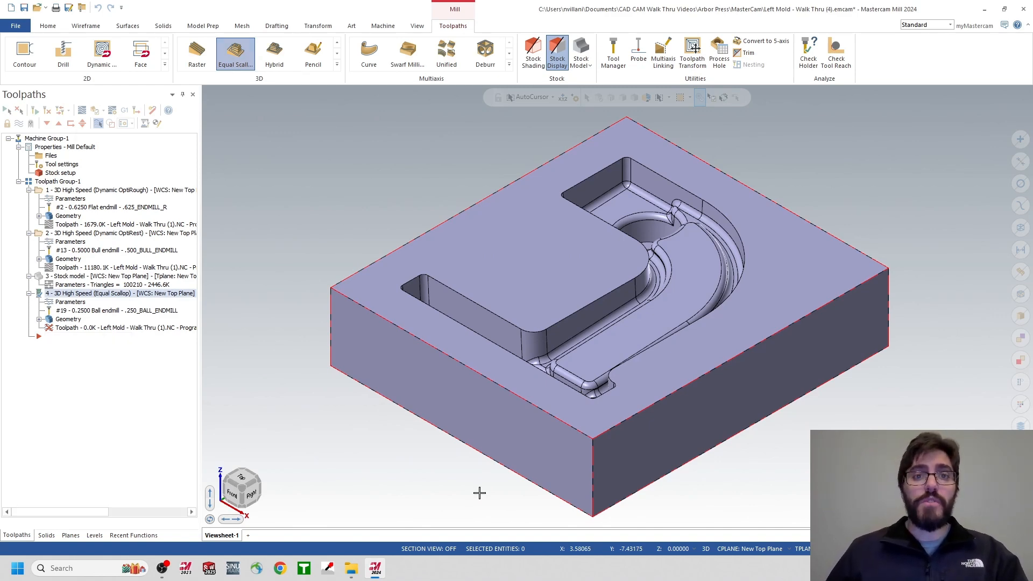
# Step: Check the Equal Scallop toolpath's processing in the Multi-Threading Manager, close the manager and save the file
pyautogui.click(417, 26)
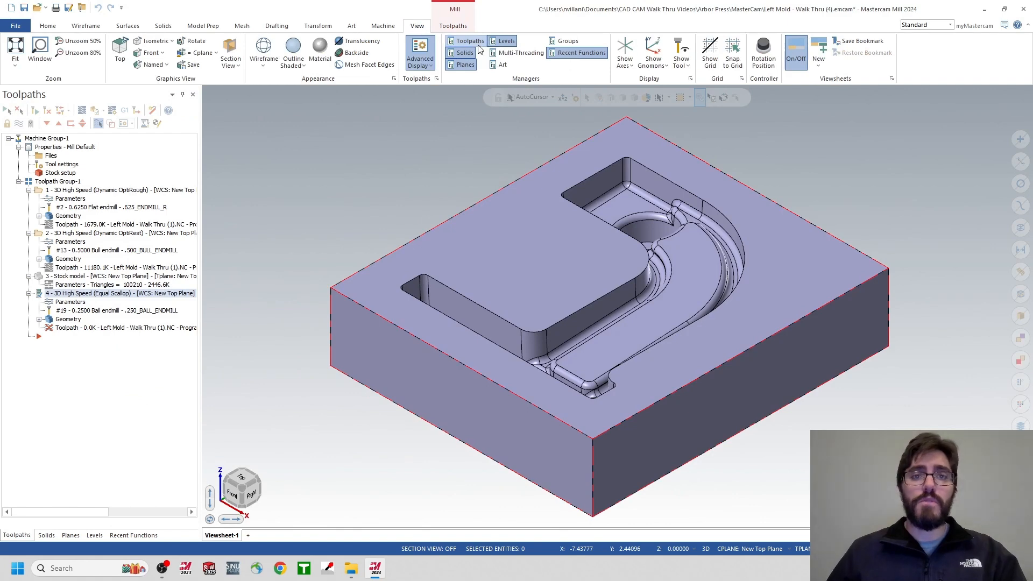
pyautogui.click(511, 52)
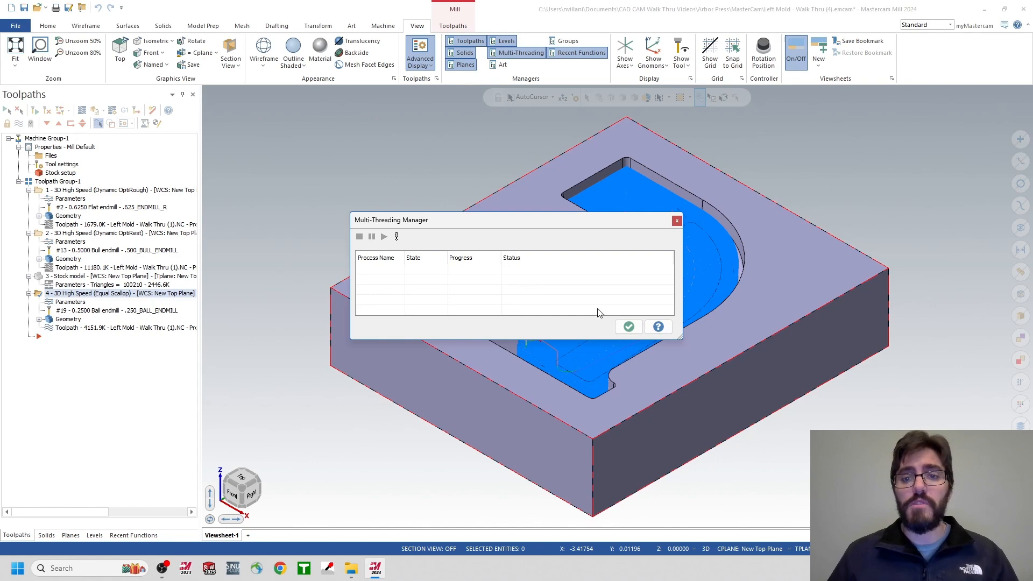
pyautogui.click(627, 327)
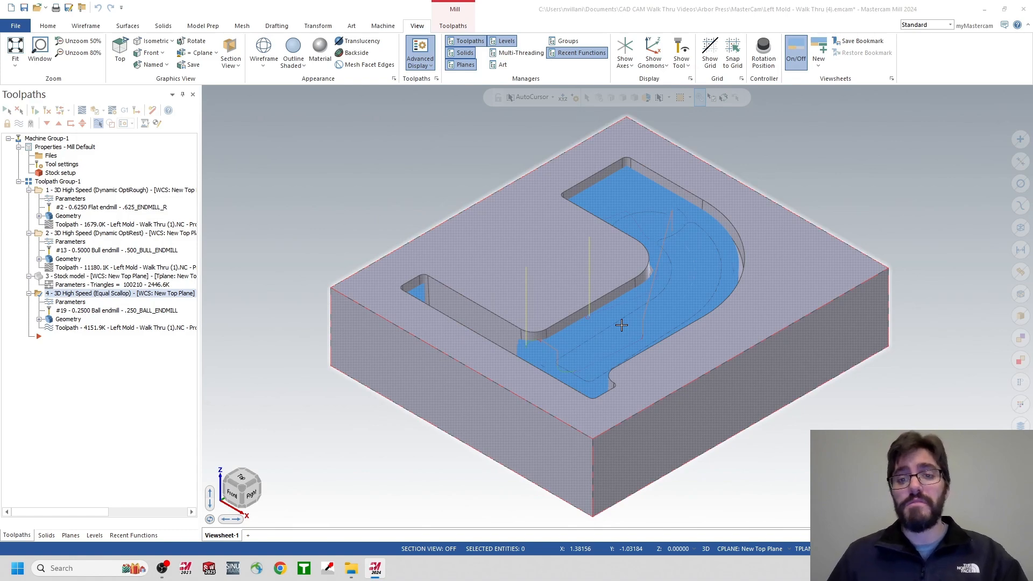
pyautogui.hotkey('ctrl', 's')
# Step: Examine the Equal Scallop toolpath across the cavity from several angles, including a close look at the pass spacing on the floor
pyautogui.moveTo(633, 328); pyautogui.dragTo(558, 356, button='middle')
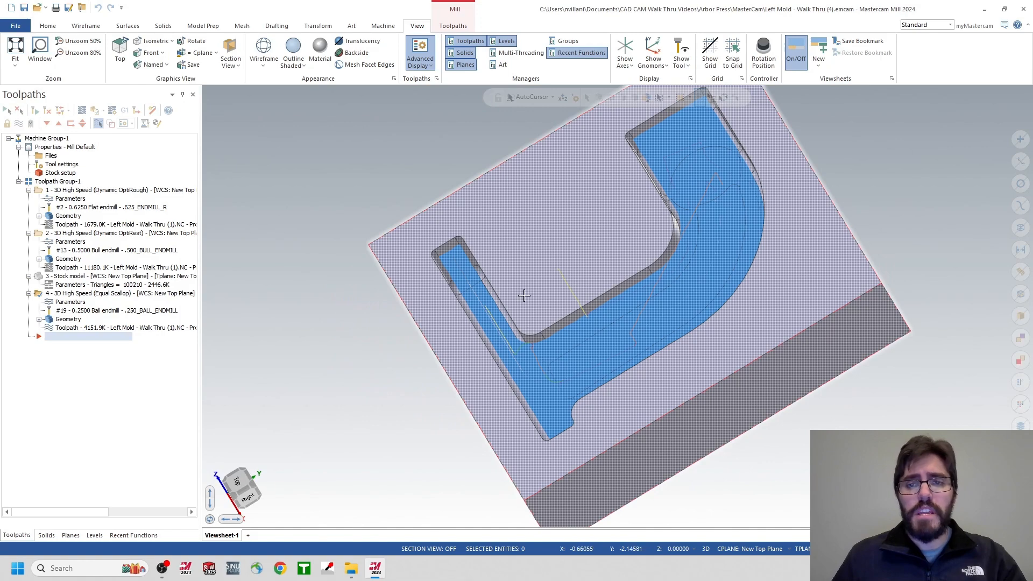
pyautogui.moveTo(663, 210); pyautogui.dragTo(707, 224, button='middle')
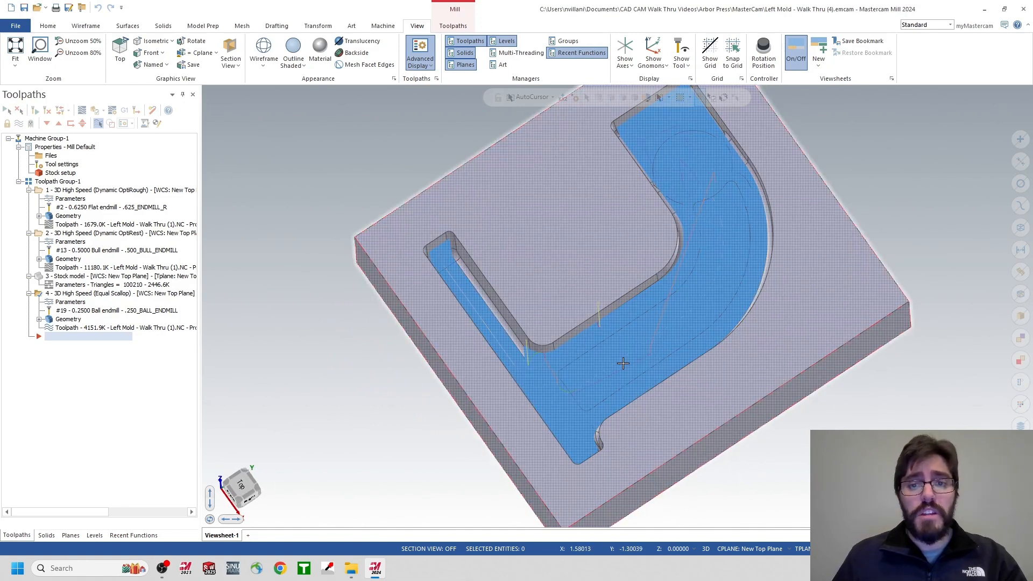
pyautogui.scroll(4, 626, 362)
pyautogui.scroll(6, 626, 362)
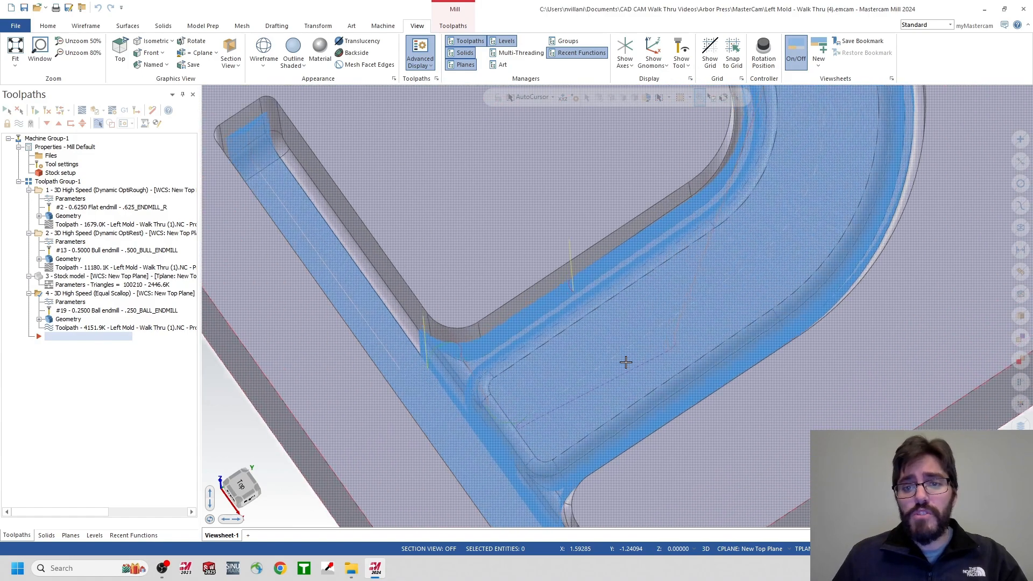
pyautogui.scroll(4, 624, 363)
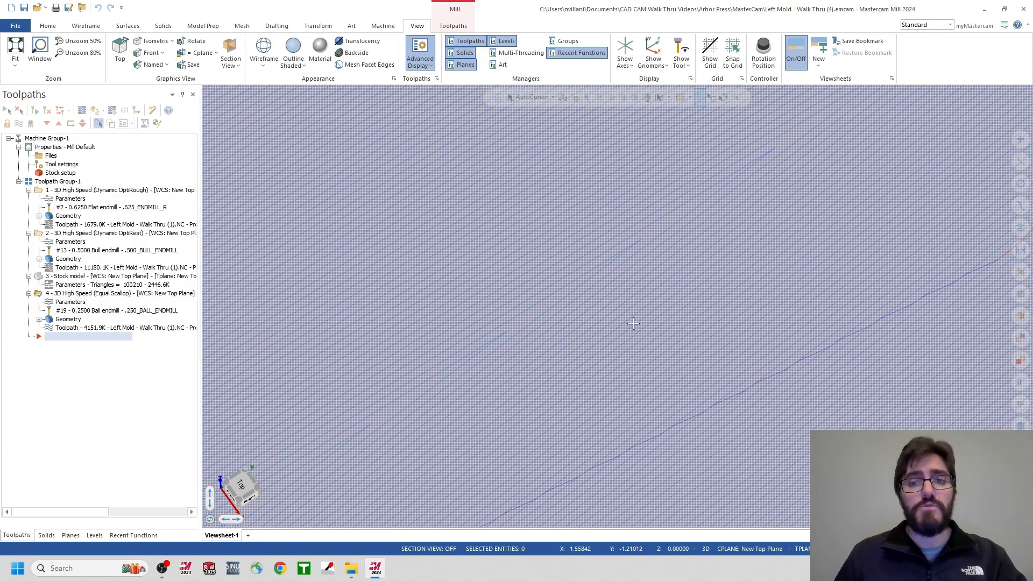
pyautogui.scroll(-10, 634, 324)
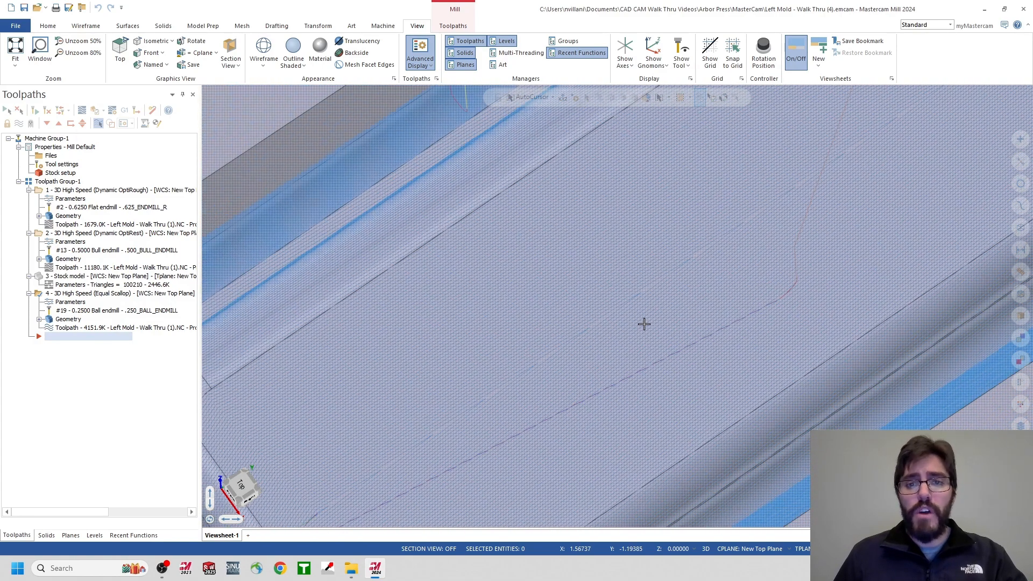
pyautogui.scroll(-10, 645, 324)
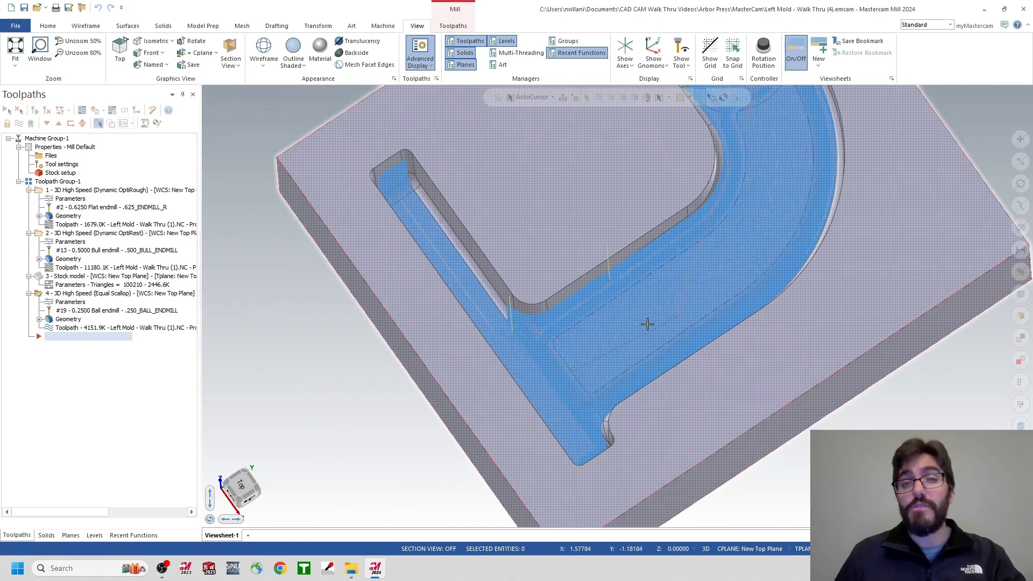
pyautogui.scroll(-2, 647, 324)
pyautogui.moveTo(646, 325); pyautogui.dragTo(635, 289, button='middle')
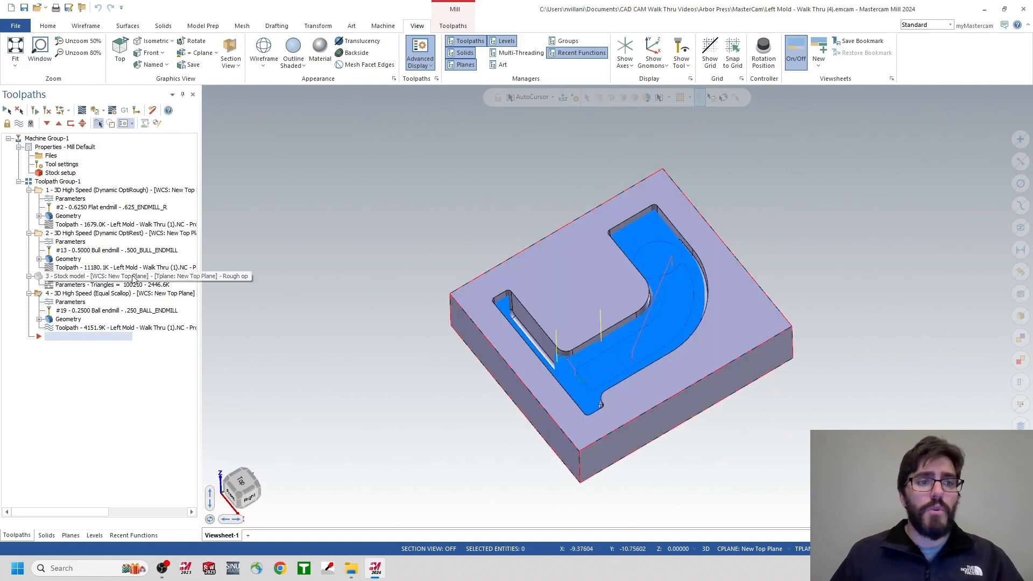
# Step: Display the roughed stock model, select the Equal Scallop operation alone, and run its Verify simulation through to the end
pyautogui.click(132, 276)
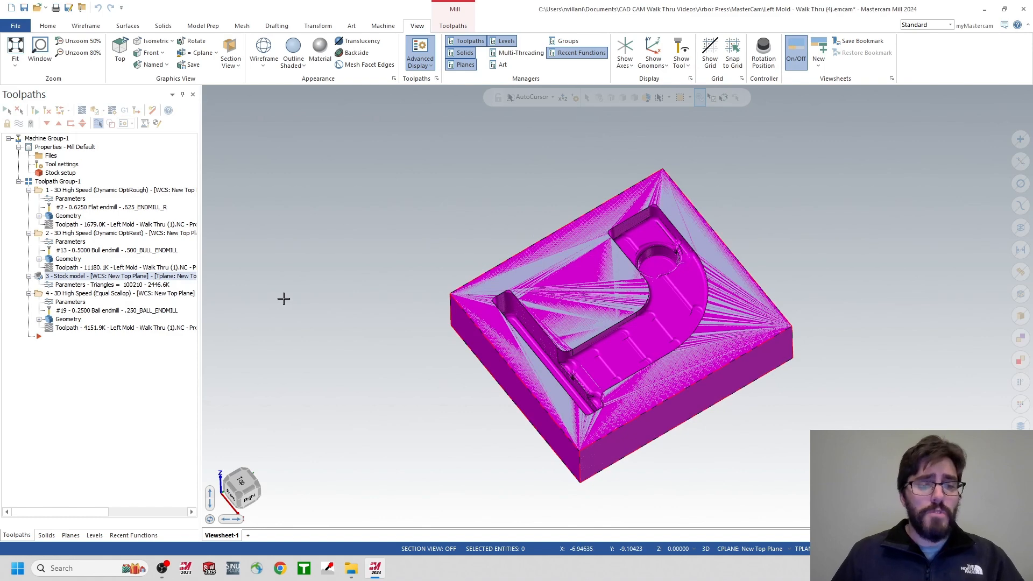
pyautogui.click(110, 299)
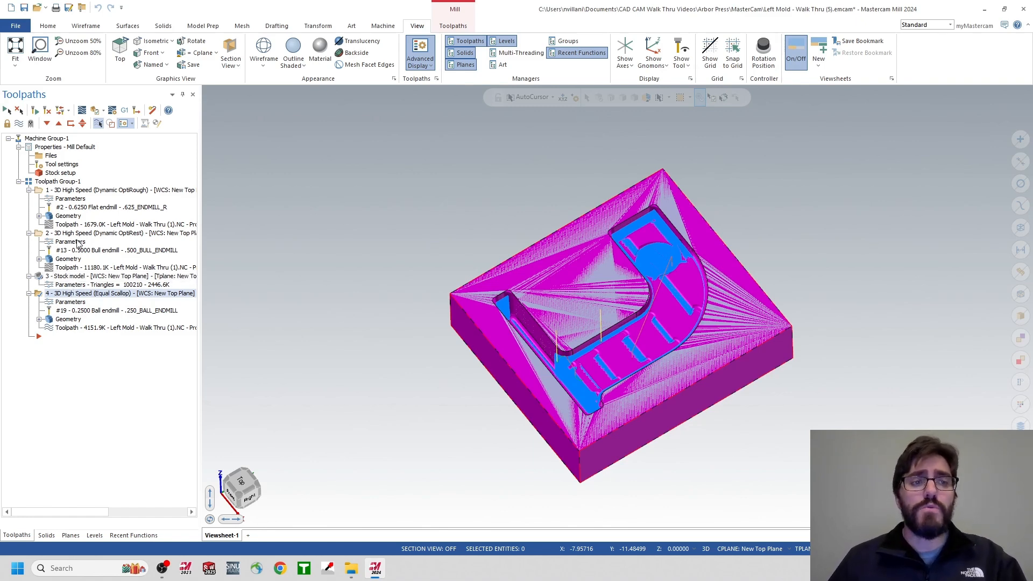
pyautogui.click(95, 112)
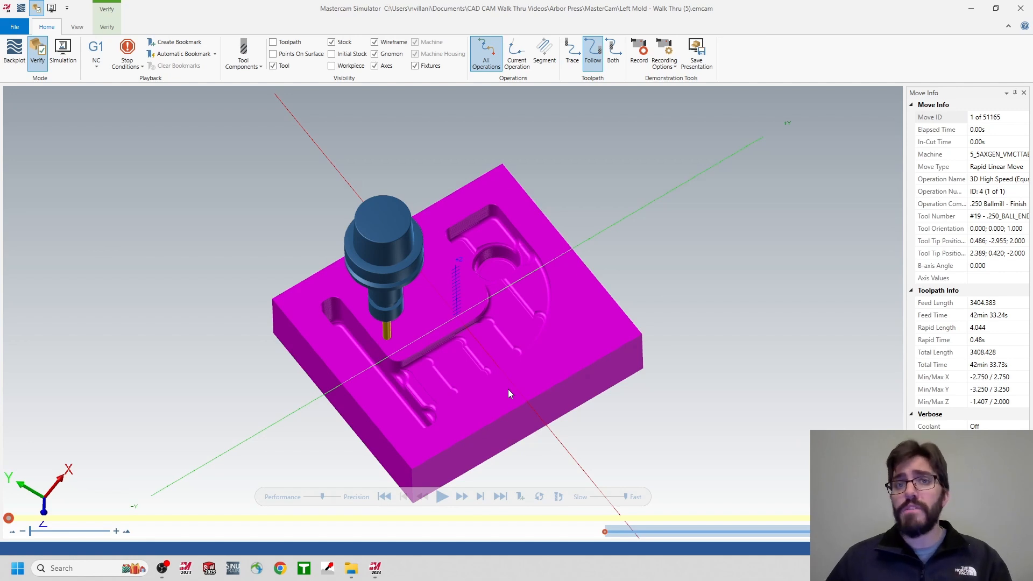
pyautogui.click(442, 496)
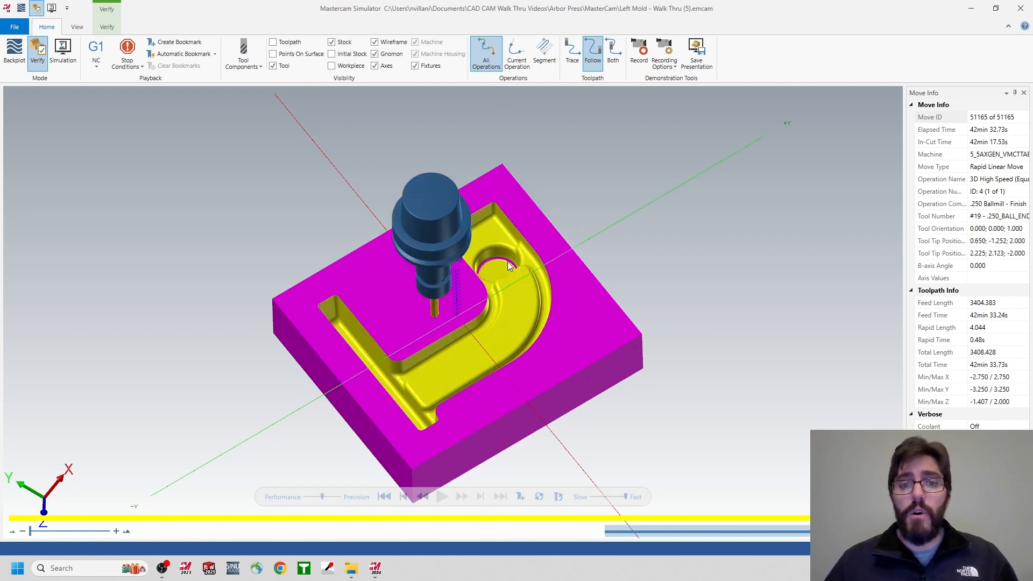
# Step: Examine the simulated Equal Scallop finish on the cavity walls, corner fillets, narrow slot and round pocket for scallop marks and uncut stock
pyautogui.moveTo(467, 247); pyautogui.dragTo(446, 348, button='middle')
pyautogui.scroll(6, 447, 349)
pyautogui.moveTo(464, 284); pyautogui.dragTo(513, 256, button='middle')
pyautogui.scroll(5, 529, 251)
pyautogui.scroll(-5, 538, 252)
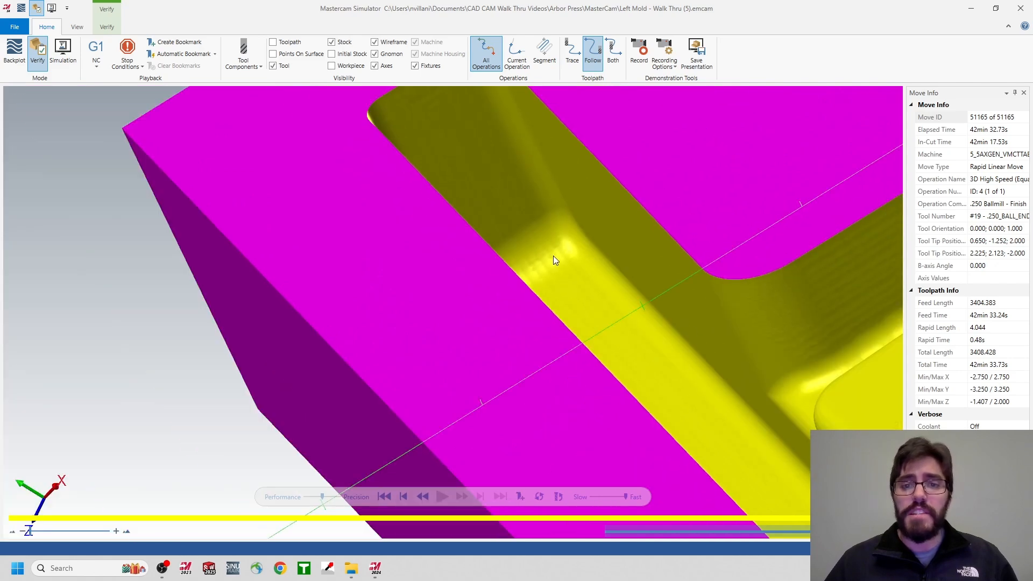
pyautogui.scroll(4, 840, 269)
pyautogui.scroll(3, 828, 274)
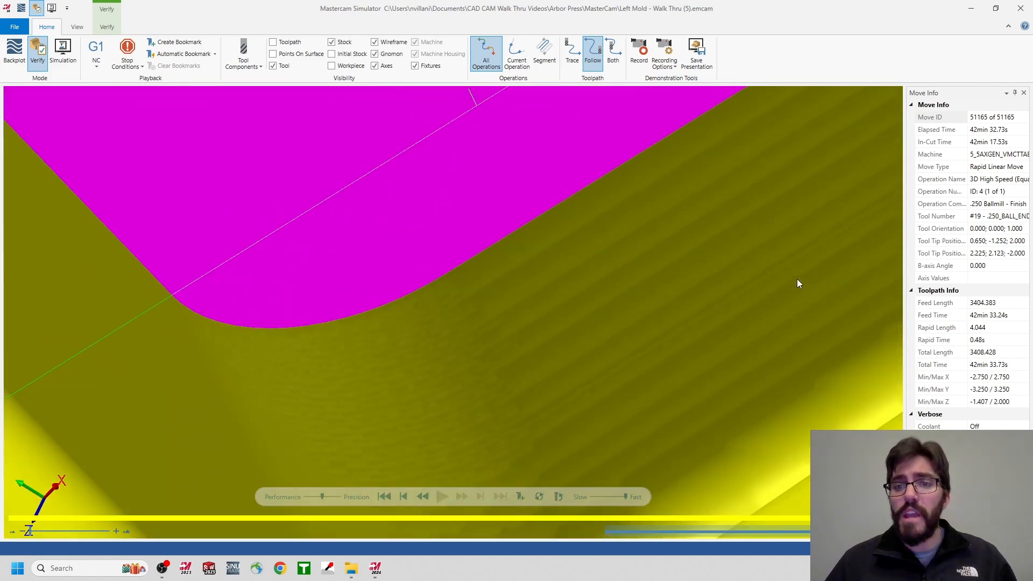
pyautogui.moveTo(657, 251); pyautogui.dragTo(668, 242, button='middle')
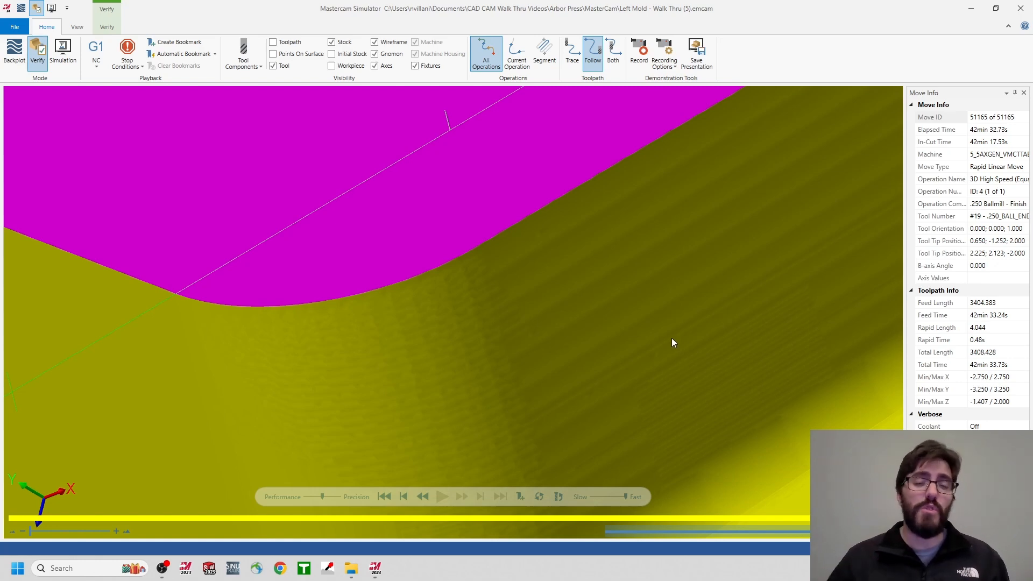
pyautogui.scroll(-6, 673, 339)
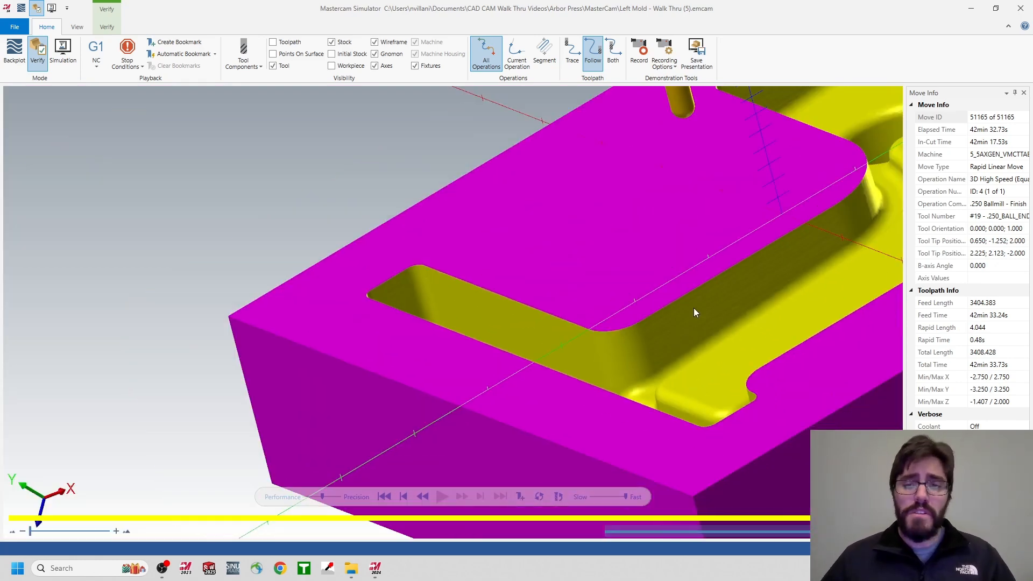
pyautogui.scroll(6, 693, 318)
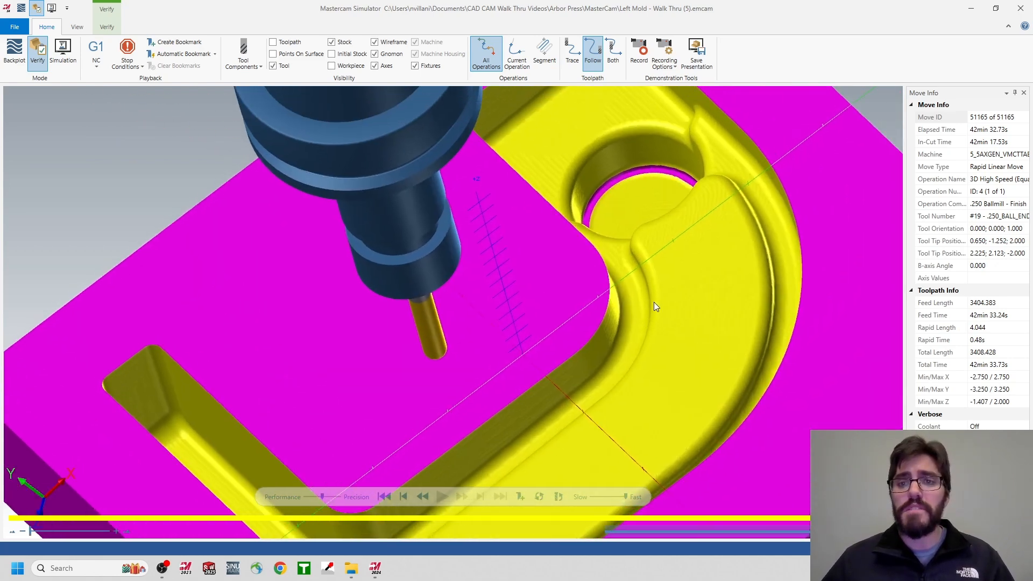
pyautogui.scroll(5, 657, 201)
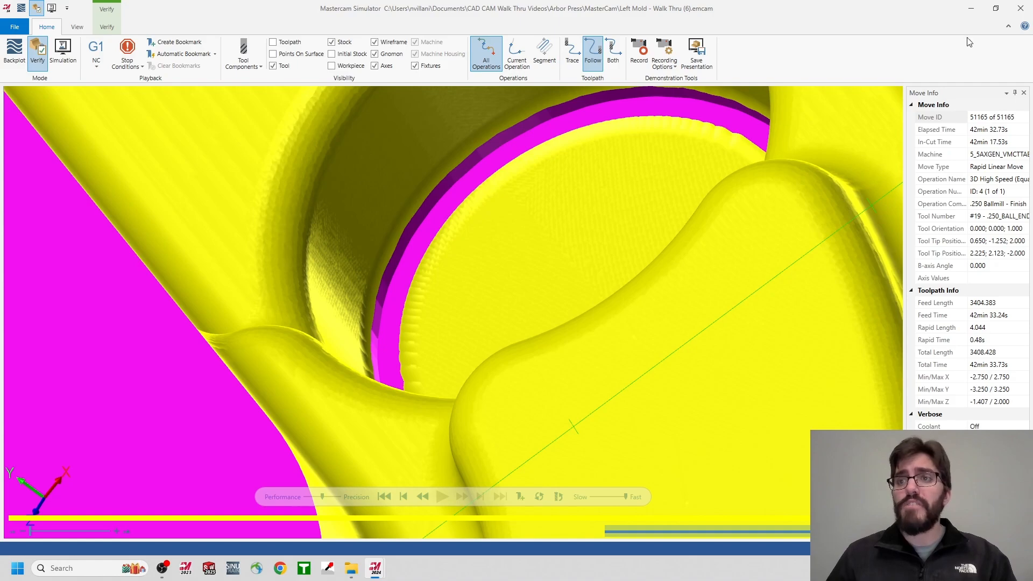
# Step: Close the simulator and show the mold and its toolpaths in the isometric view in Mastercam
pyautogui.click(1021, 9)
pyautogui.rightClick(630, 186)
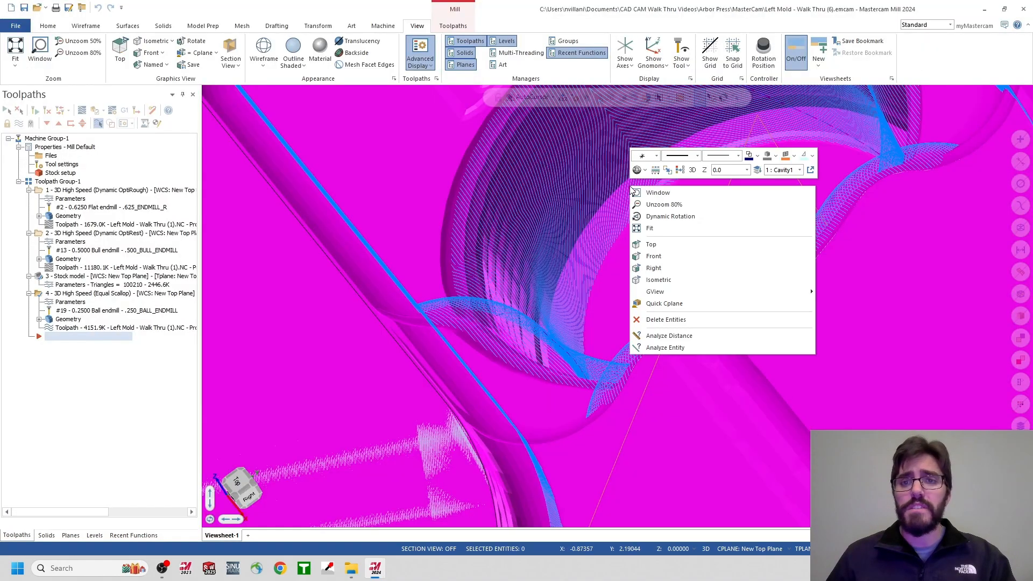
pyautogui.click(650, 279)
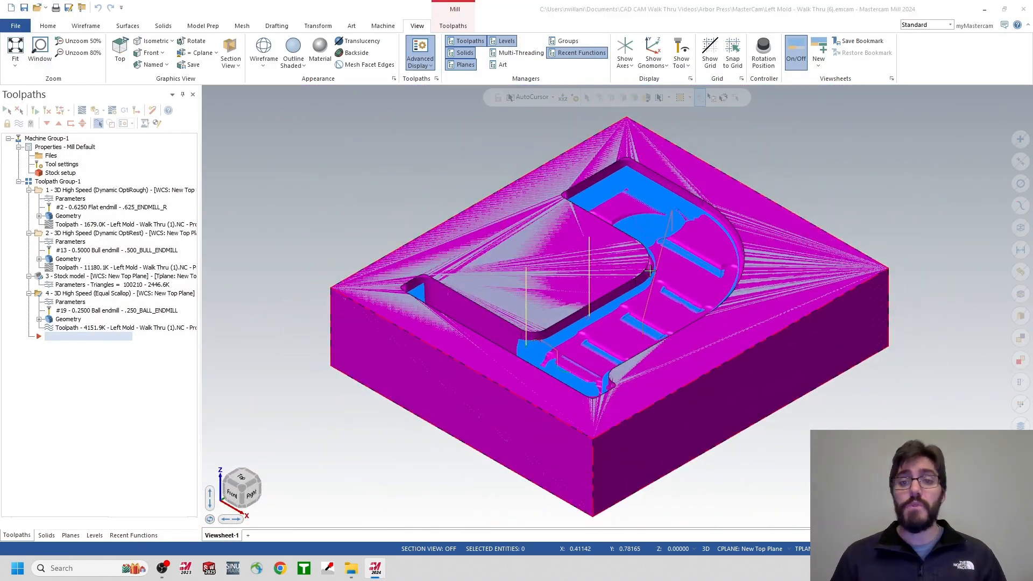